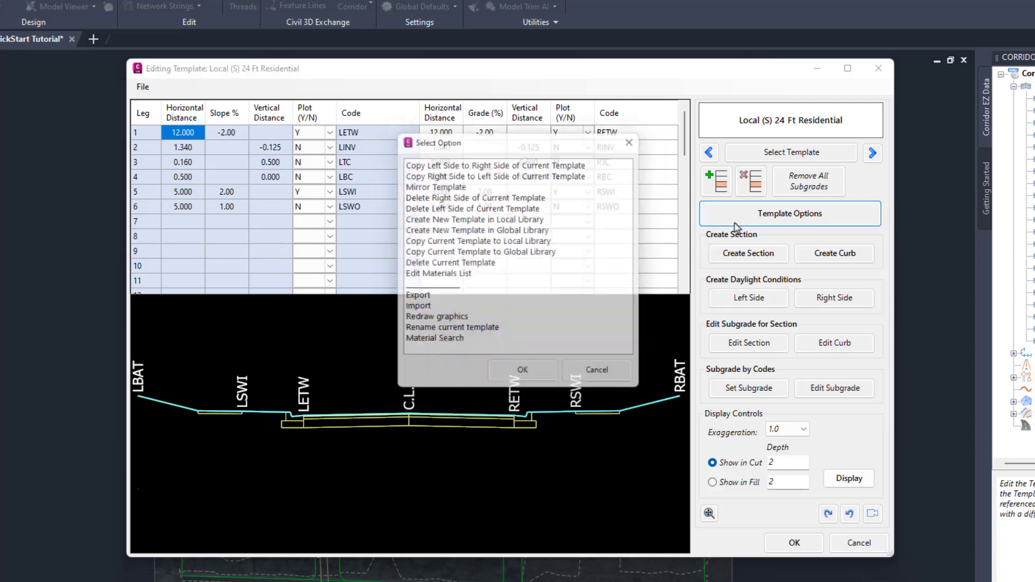
Step: Create a new template named 24ft Residential in the local library
{"action": "left_click", "coordinate": [484, 219]}
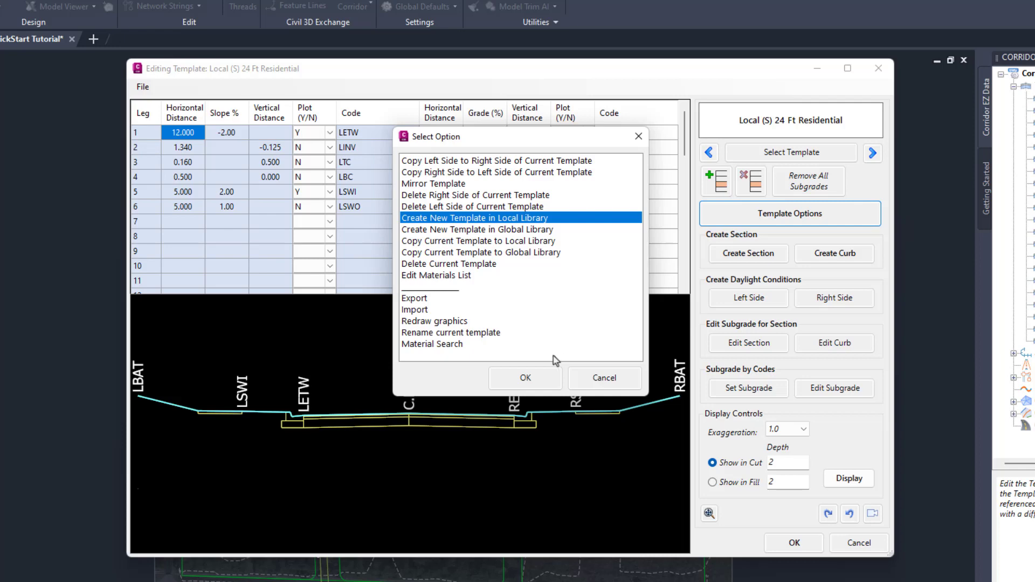
{"action": "left_click", "coordinate": [500, 243]}
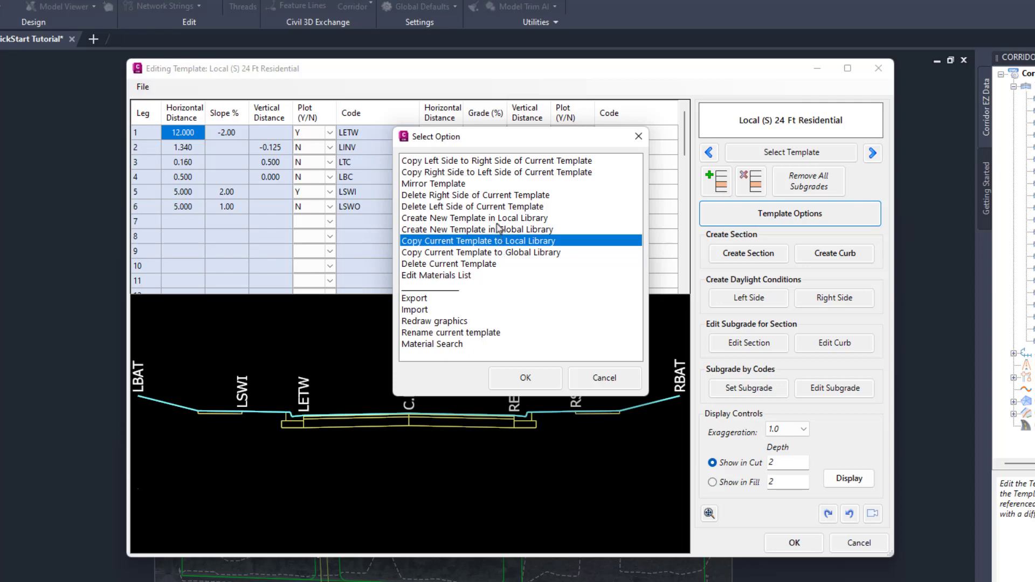
{"action": "left_click", "coordinate": [500, 220]}
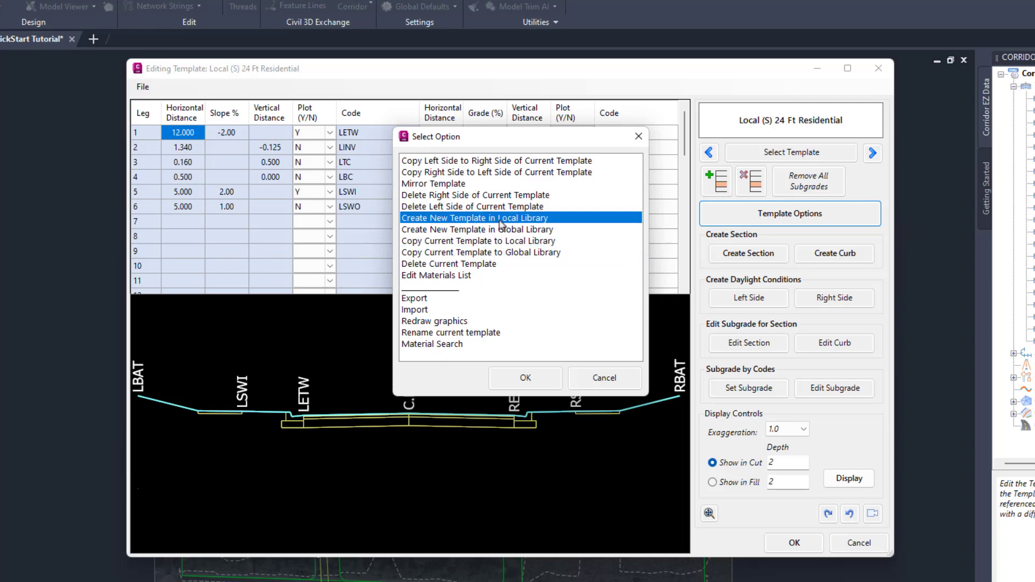
{"action": "left_click", "coordinate": [524, 379]}
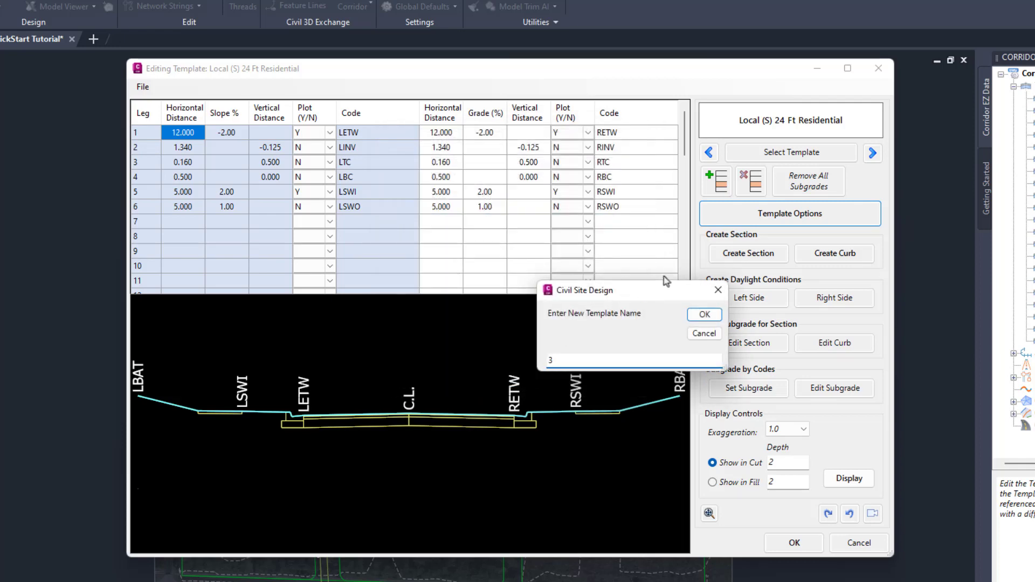
{"action": "type", "text": "24ft R"}
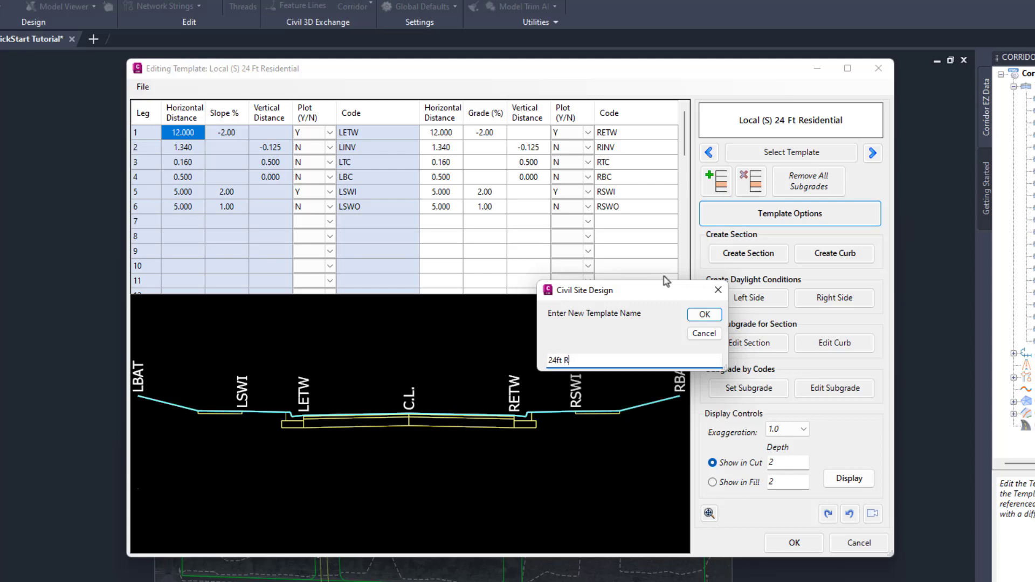
{"action": "type", "text": "esidential"}
{"action": "key", "text": "ctrl"}
{"action": "left_click", "coordinate": [699, 315]}
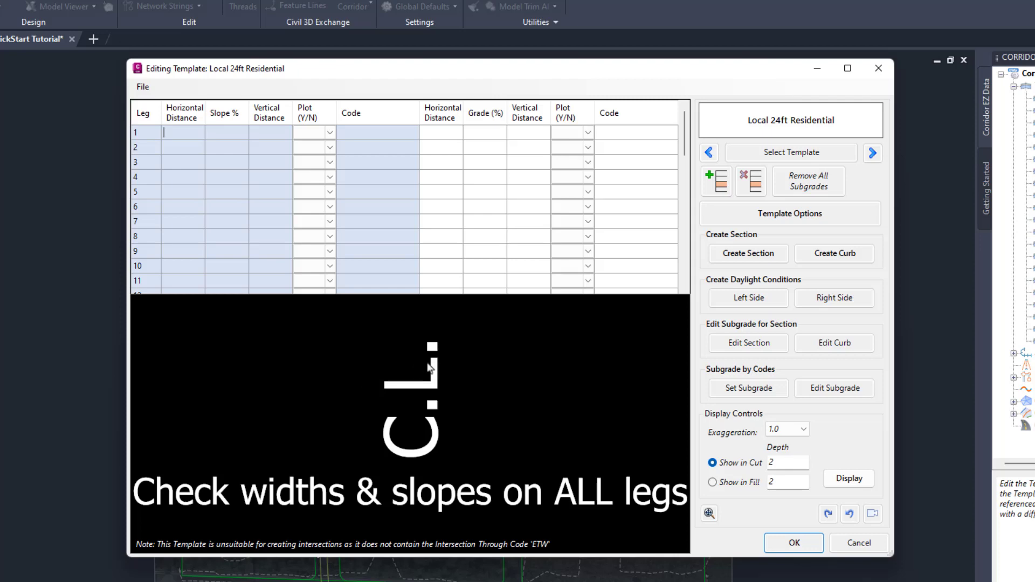
Step: Begin a new template section with the code ETW, applied to both sides
{"action": "left_click", "coordinate": [750, 257]}
{"action": "left_click_drag", "start_coordinate": [752, 129], "coordinate": [412, 129]}
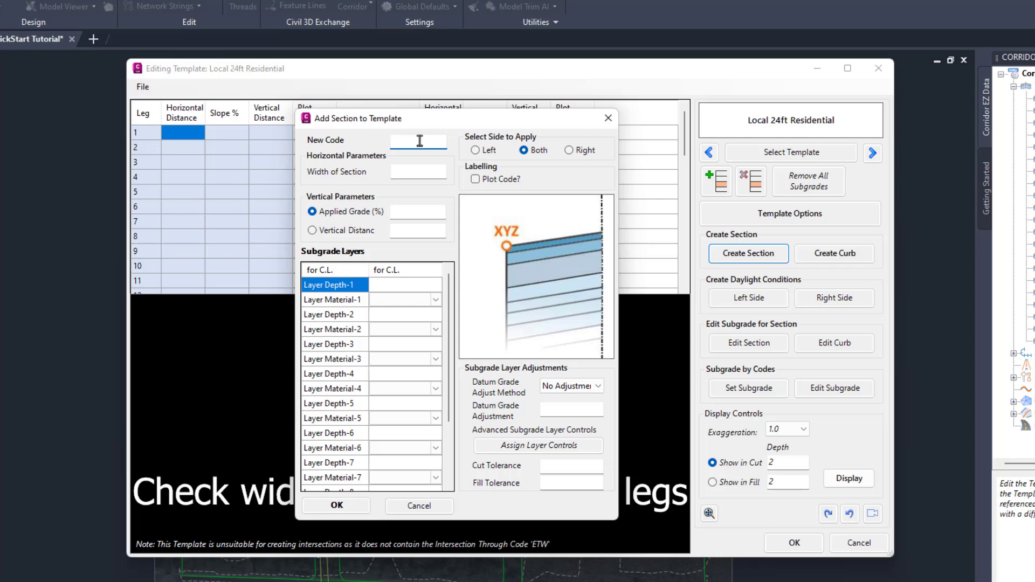
{"action": "type", "text": "LETW"}
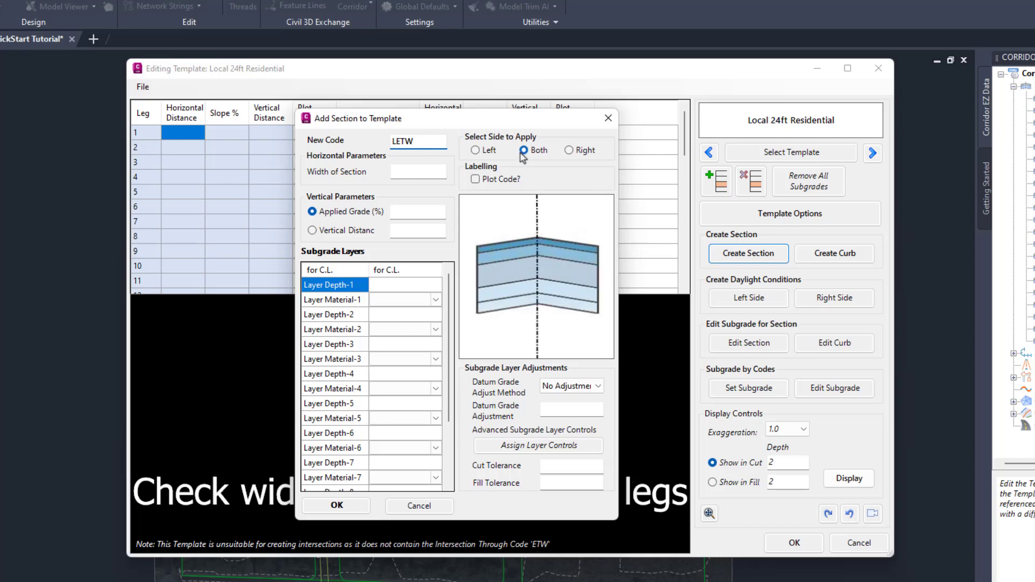
{"action": "left_click", "coordinate": [395, 142]}
{"action": "key", "text": "BackSpace"}
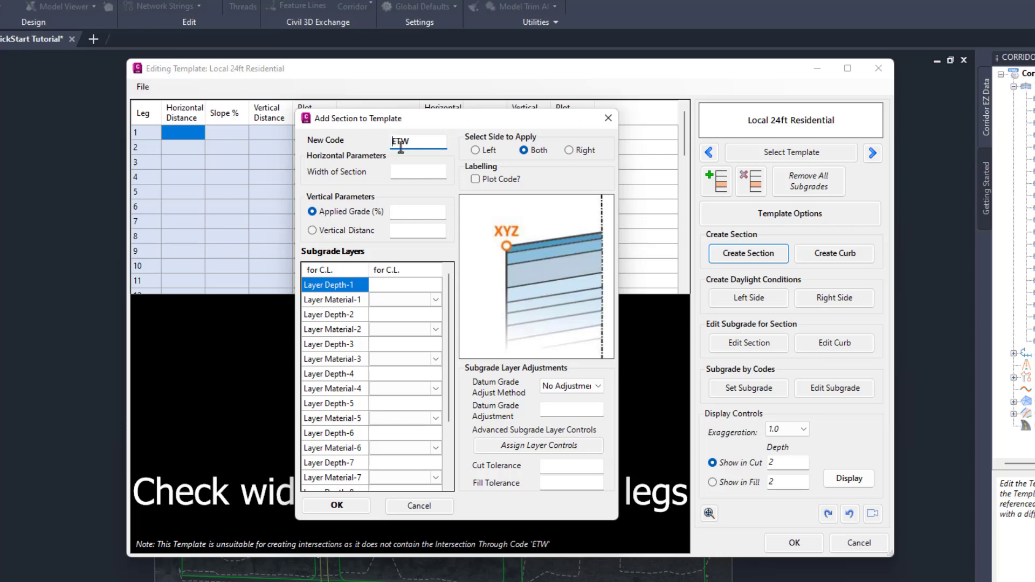
{"action": "left_click", "coordinate": [524, 153]}
Step: Set the ETW section's width to 12 and its applied grade to -2%
{"action": "left_click", "coordinate": [420, 170]}
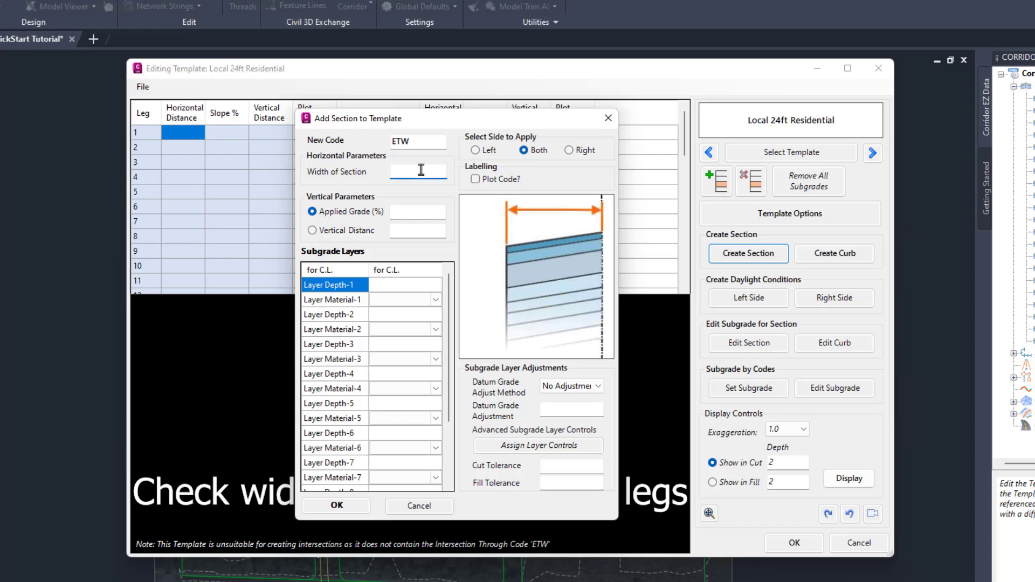
{"action": "type", "text": "12"}
{"action": "left_click", "coordinate": [413, 216]}
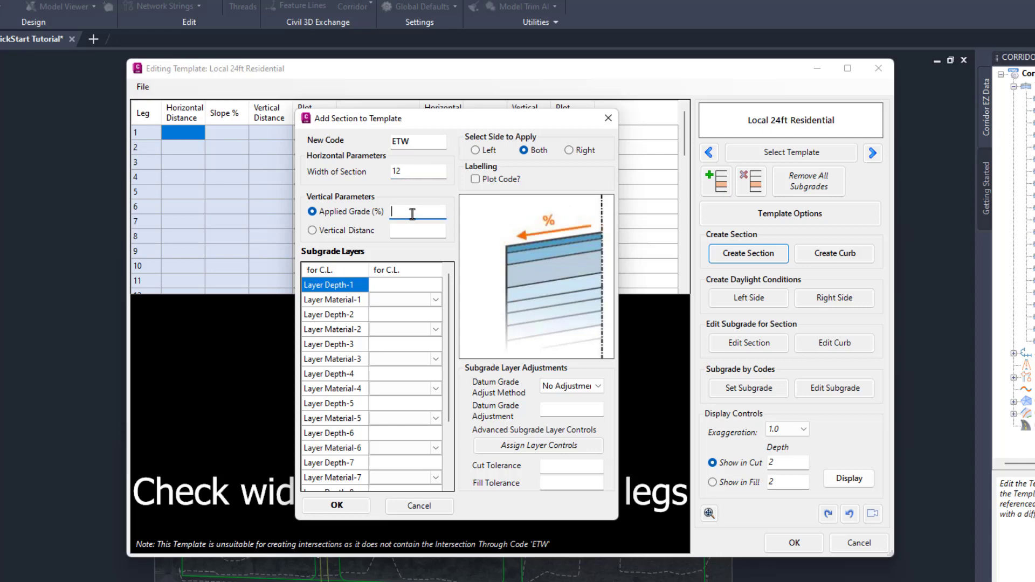
{"action": "type", "text": "-2"}
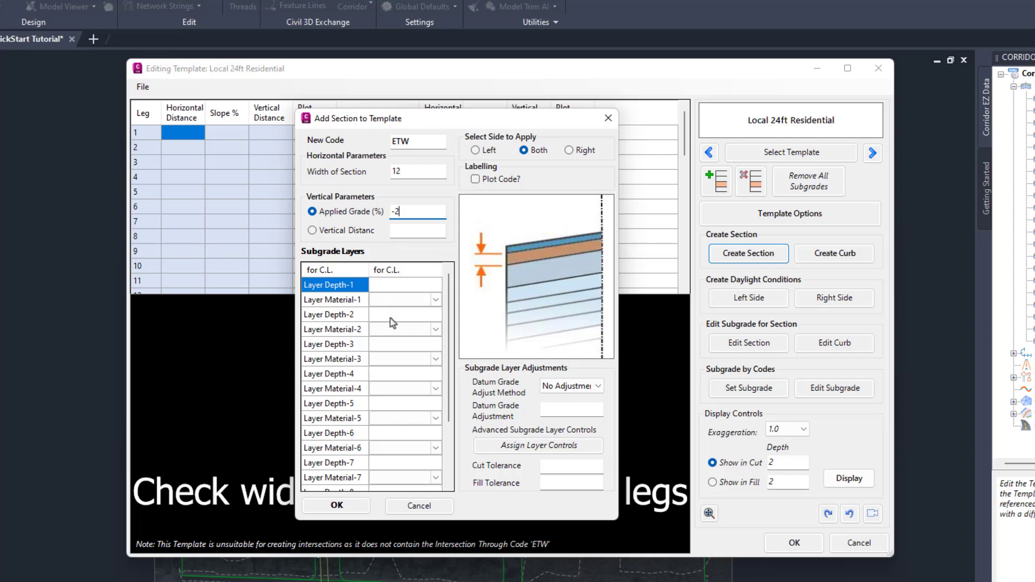
Step: Define the section's first subgrade layer with a depth of 0.1 and Seal as the material
{"action": "left_click", "coordinate": [391, 285]}
{"action": "type", "text": "0.1"}
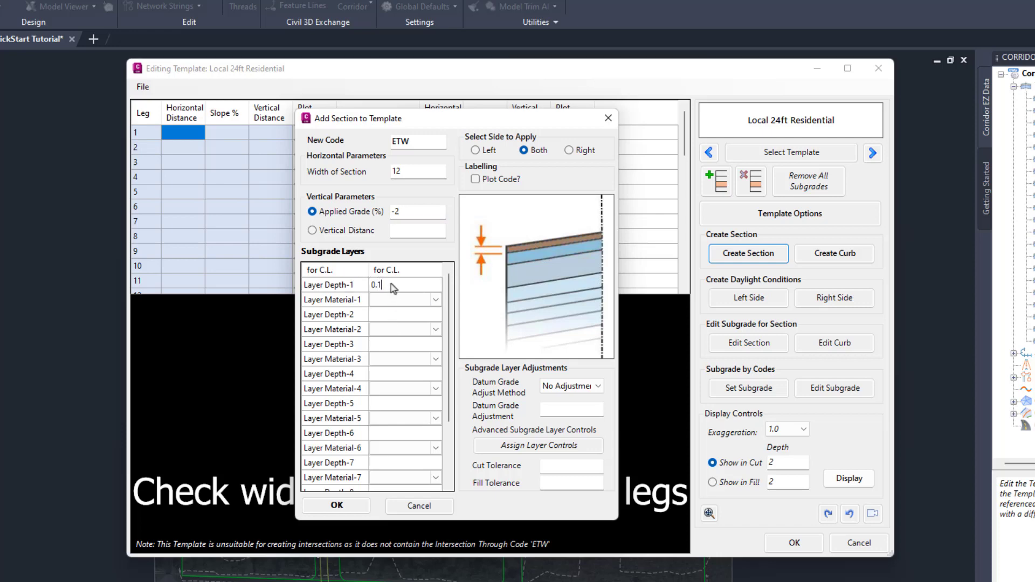
{"action": "left_click", "coordinate": [424, 300]}
{"action": "left_click", "coordinate": [435, 301]}
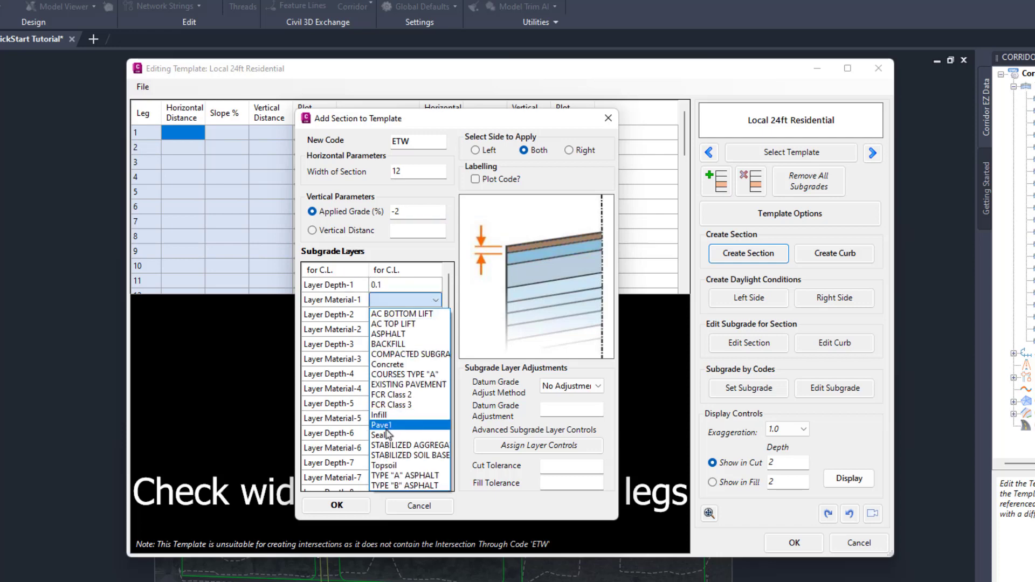
{"action": "left_click", "coordinate": [381, 431]}
Step: Define the second subgrade layer with a depth of 0.3 and Pave1 as the material
{"action": "left_click", "coordinate": [401, 317]}
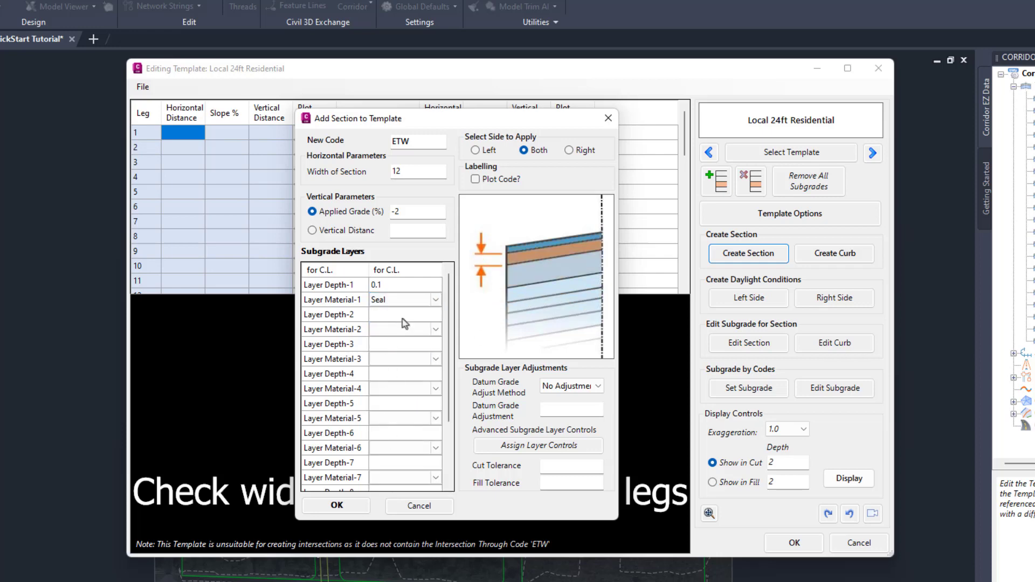
{"action": "type", "text": "0.3"}
{"action": "left_click", "coordinate": [410, 330]}
{"action": "left_click", "coordinate": [436, 329]}
{"action": "scroll", "coordinate": [438, 336], "scroll_direction": "up", "scroll_amount": 1}
{"action": "left_click", "coordinate": [399, 453]}
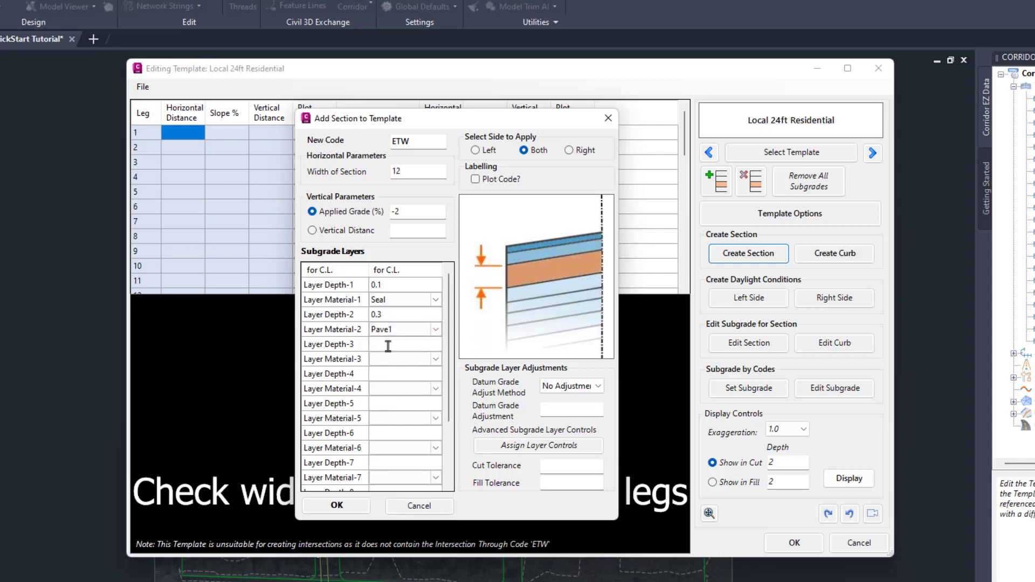
Step: Define the third subgrade layer with a depth of 1 and FCR Class 2 as the material
{"action": "left_click", "coordinate": [389, 346]}
{"action": "type", "text": "1"}
{"action": "left_click", "coordinate": [404, 360]}
{"action": "left_click", "coordinate": [435, 359]}
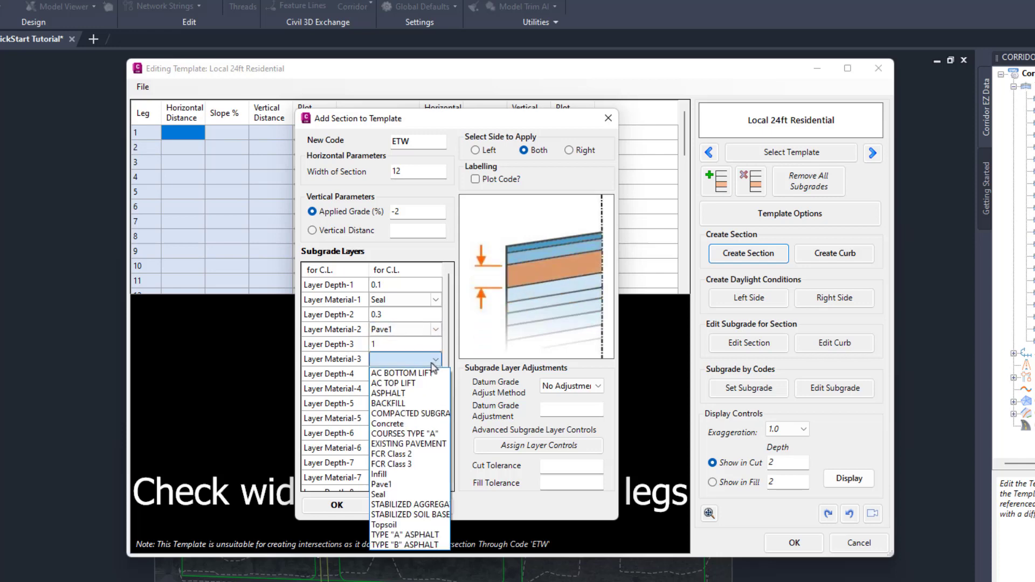
{"action": "left_click", "coordinate": [407, 456]}
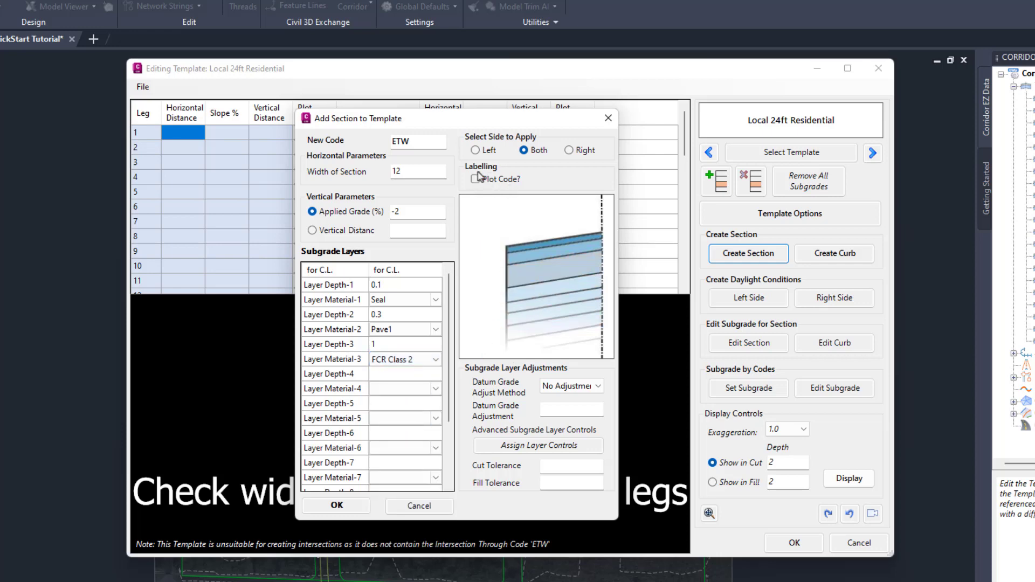
Step: Enable code plotting for the ETW section and add the section to the template
{"action": "mouse_move", "coordinate": [477, 177]}
{"action": "left_click", "coordinate": [475, 179]}
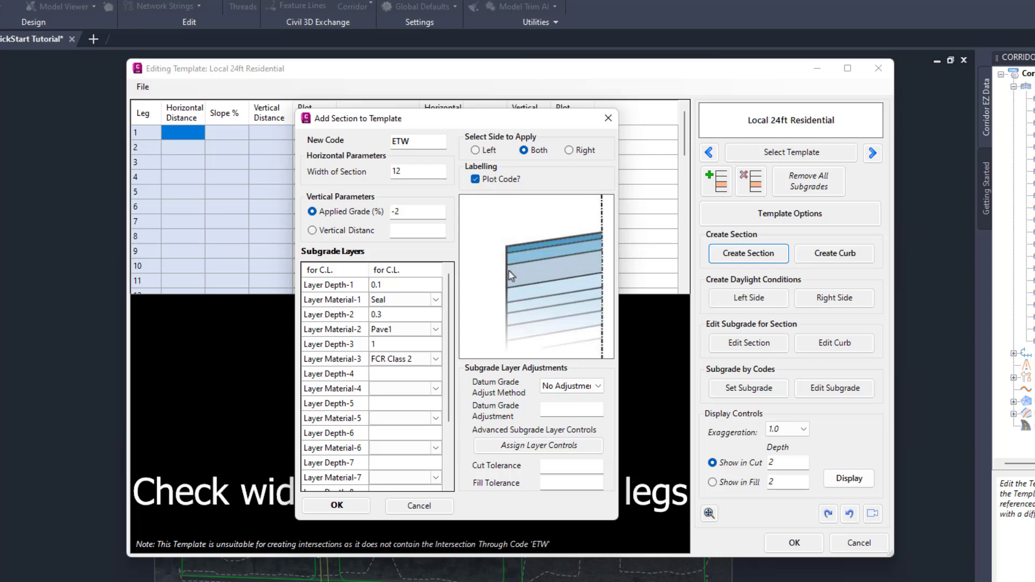
{"action": "left_click", "coordinate": [335, 507]}
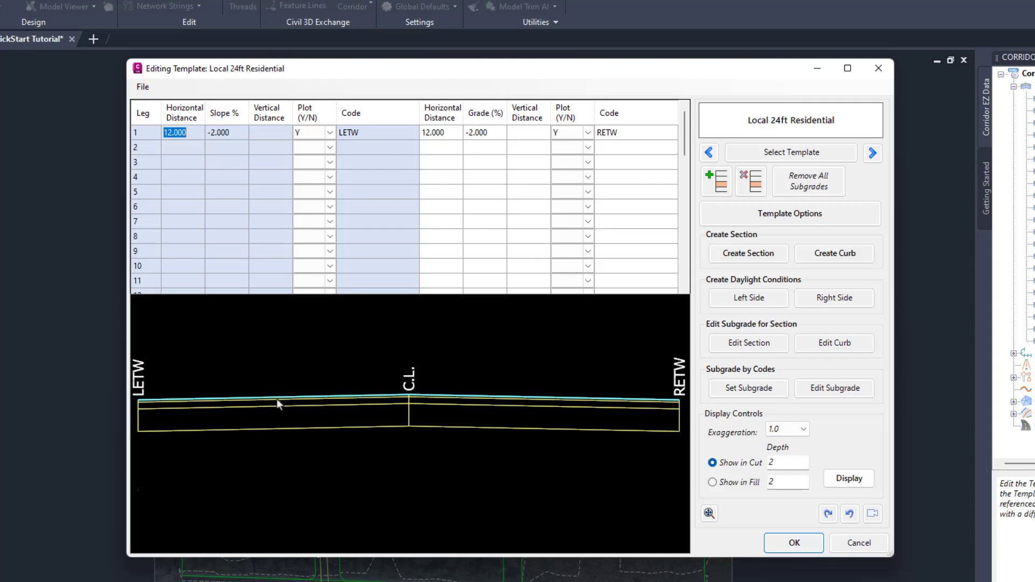
Step: Examine the section editing options and the subgrade layers between C.L. and LETW without changing them
{"action": "right_click", "coordinate": [274, 383]}
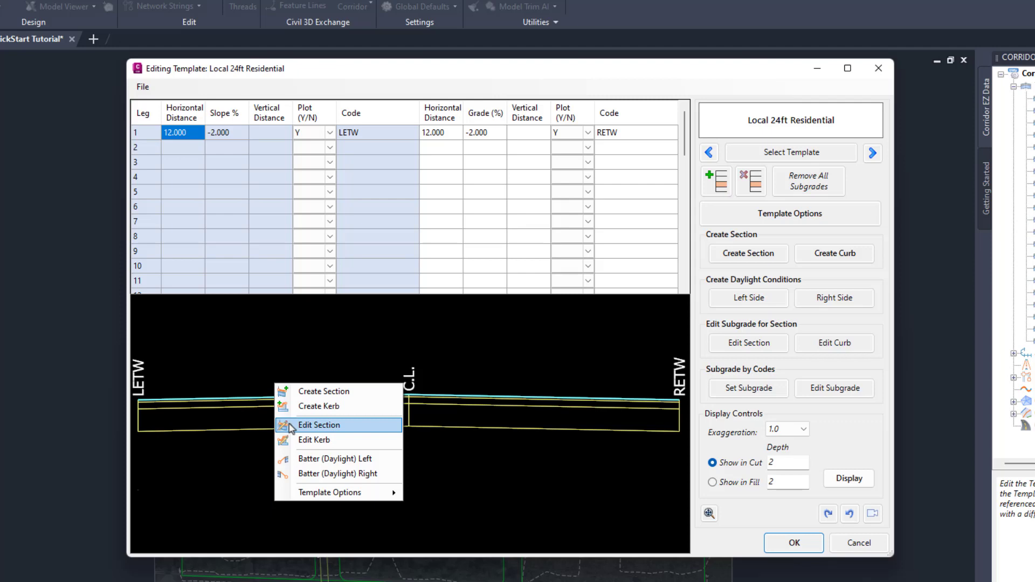
{"action": "left_click", "coordinate": [701, 328]}
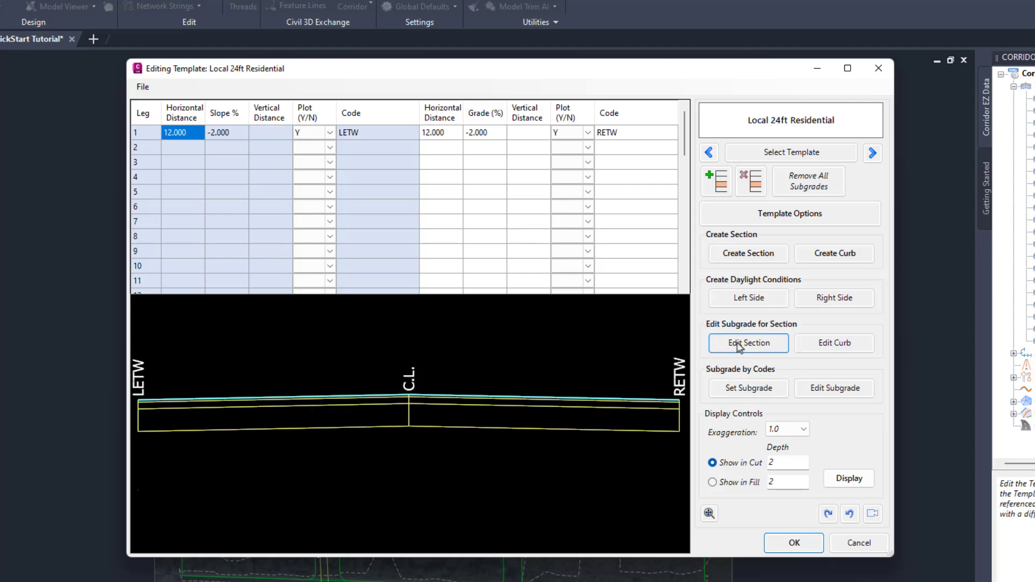
{"action": "left_click", "coordinate": [737, 346]}
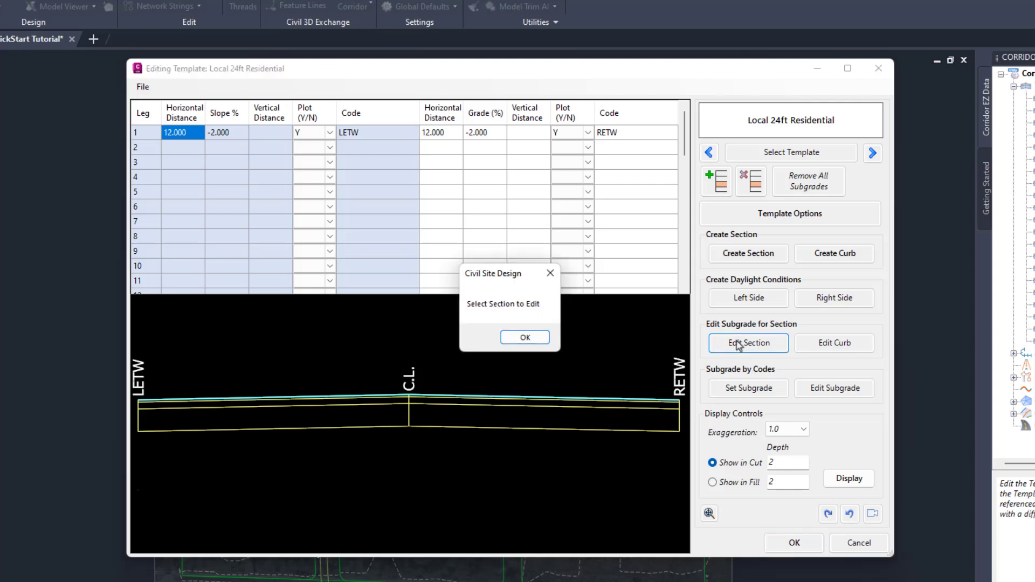
{"action": "left_click", "coordinate": [526, 340]}
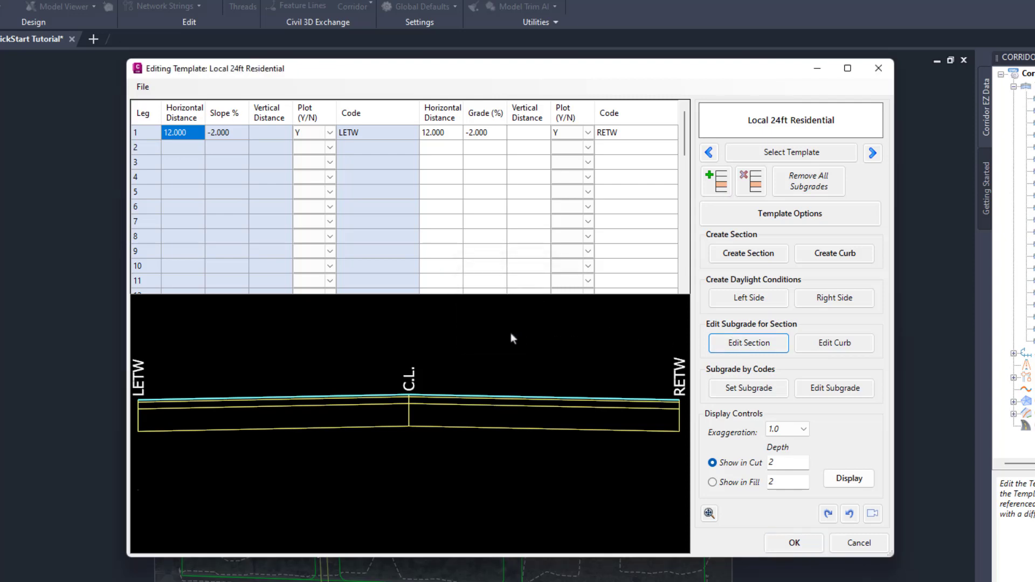
{"action": "left_click", "coordinate": [305, 408]}
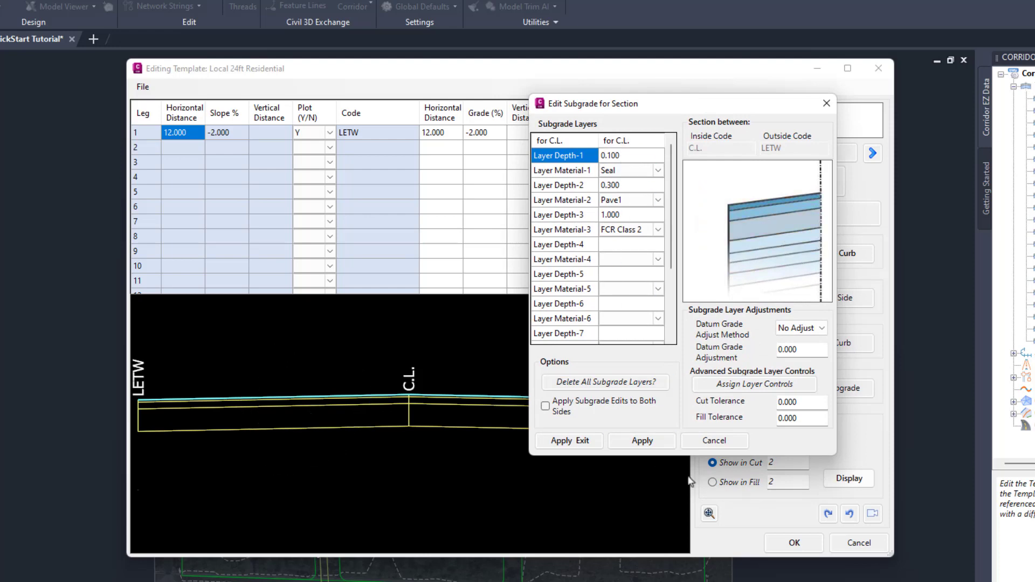
{"action": "left_click", "coordinate": [706, 443]}
{"action": "right_click", "coordinate": [279, 384]}
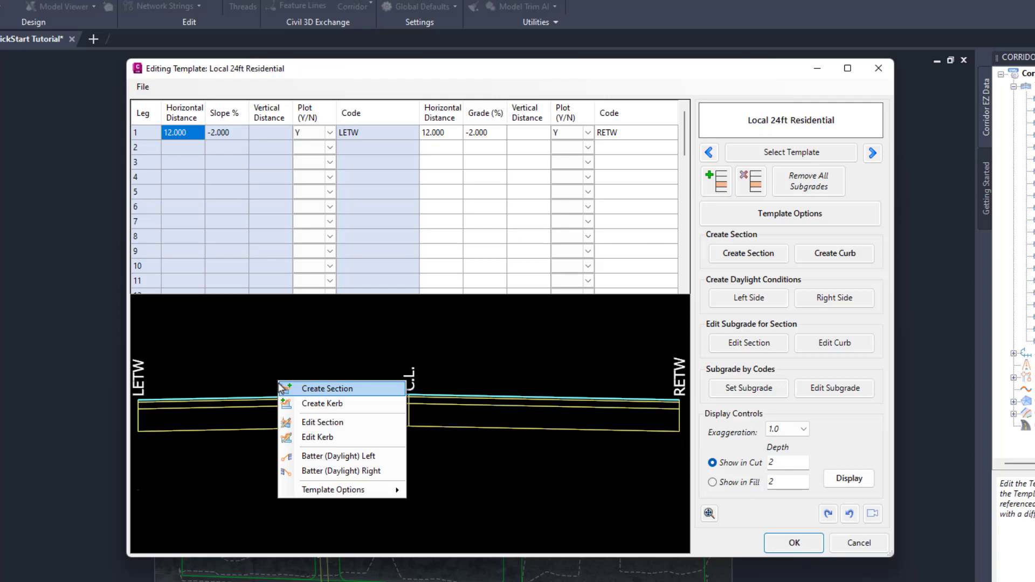
{"action": "left_click", "coordinate": [583, 76]}
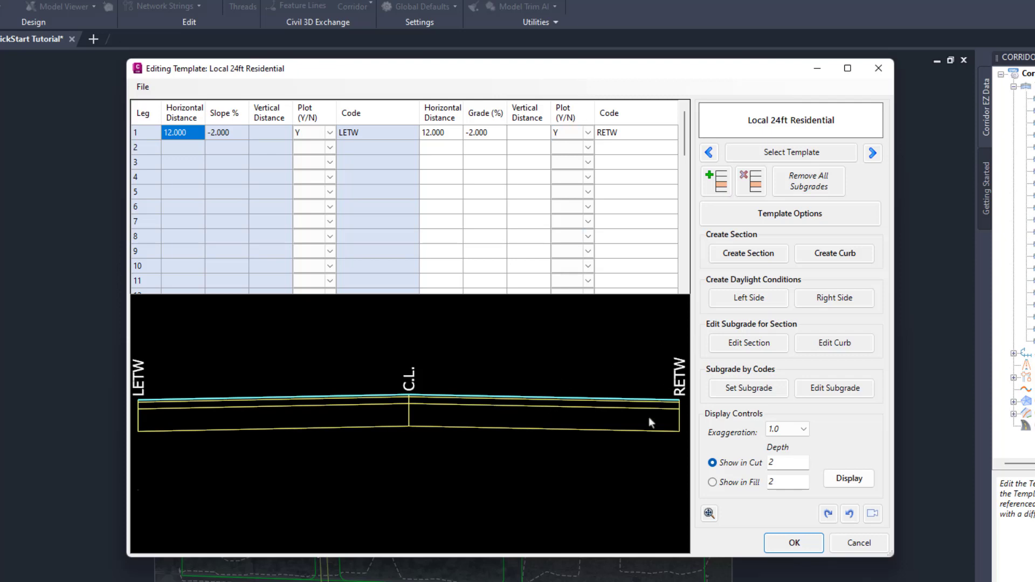
Step: Begin a new curb section and set the Invert of Curb width to 1.34
{"action": "left_click", "coordinate": [834, 257]}
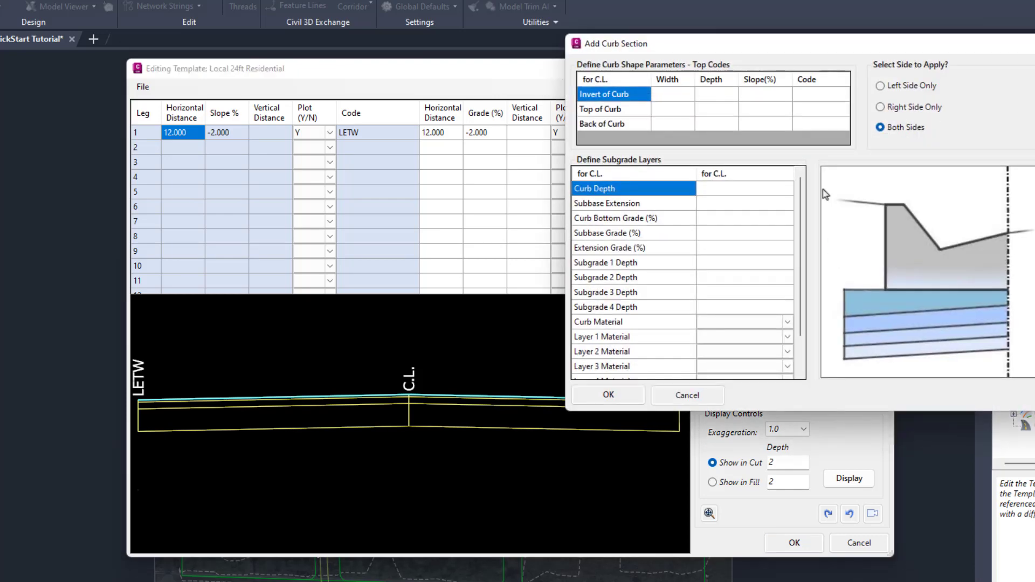
{"action": "left_click_drag", "start_coordinate": [821, 43], "coordinate": [481, 115]}
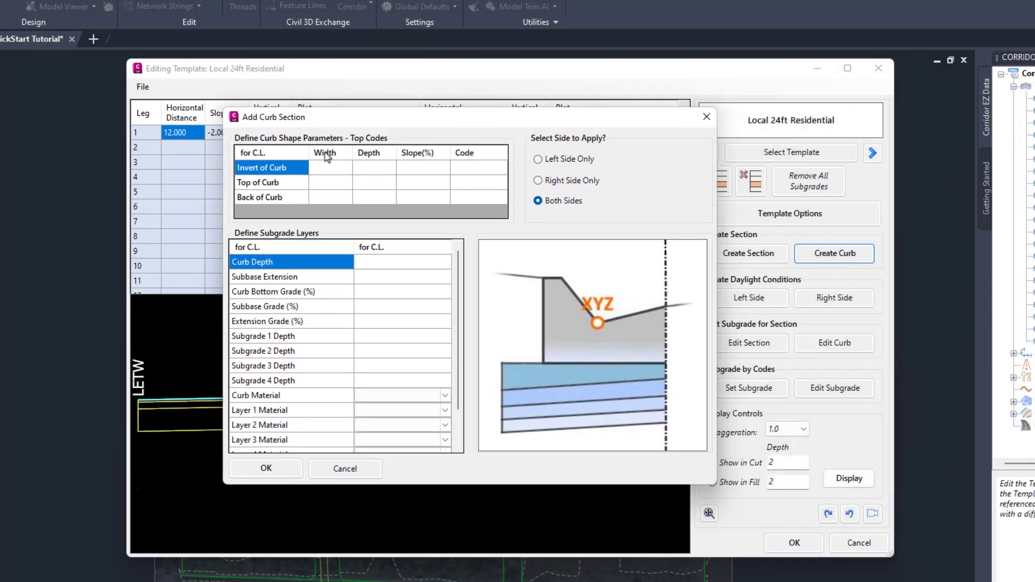
{"action": "mouse_move", "coordinate": [333, 170]}
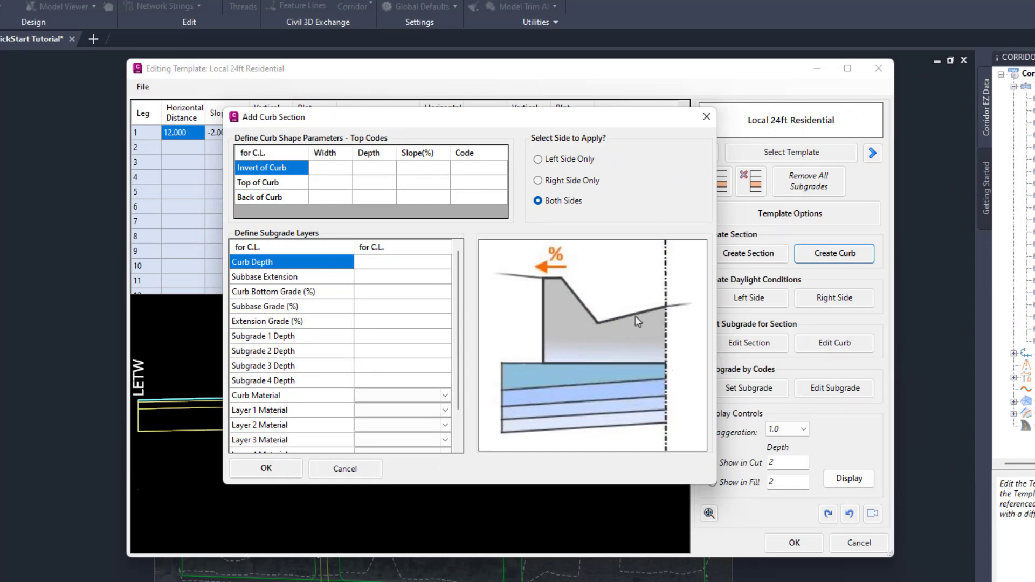
{"action": "left_click", "coordinate": [329, 168]}
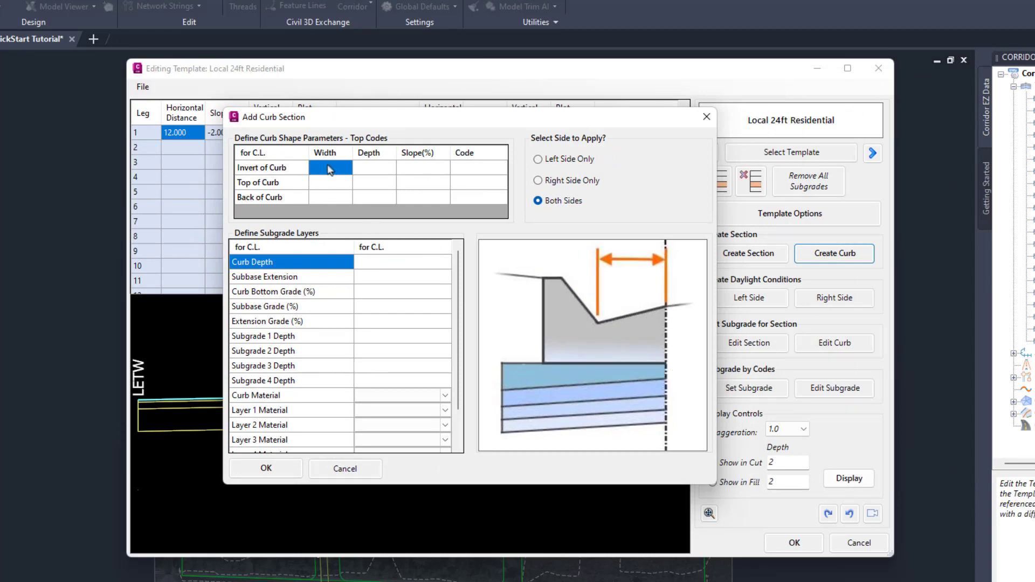
{"action": "left_click", "coordinate": [324, 167]}
{"action": "type", "text": "1.64"}
{"action": "key", "text": "BackSpace"}
{"action": "key", "text": "BackSpace"}
{"action": "type", "text": "34"}
Step: Set the Invert of Curb depth to -0.125 and its code to INV
{"action": "left_click", "coordinate": [386, 172]}
{"action": "left_click", "coordinate": [384, 167]}
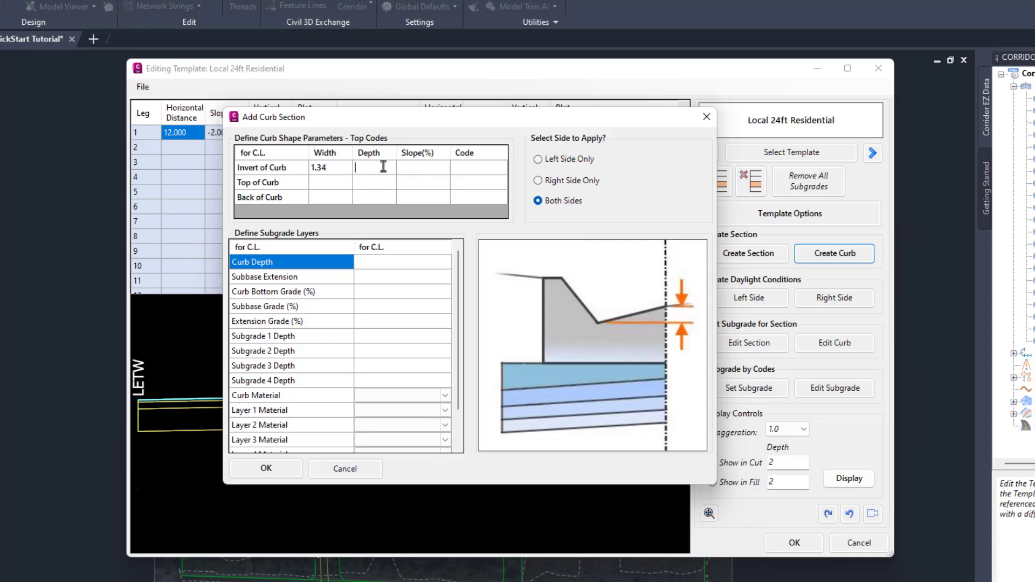
{"action": "type", "text": "-0.125"}
{"action": "left_click", "coordinate": [473, 174]}
{"action": "left_click", "coordinate": [474, 168]}
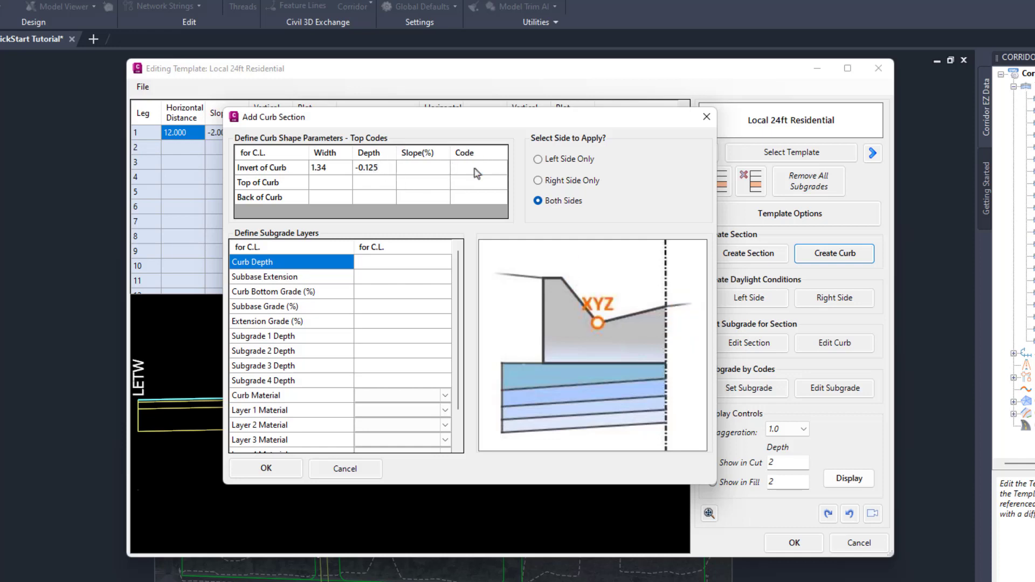
{"action": "type", "text": "INV"}
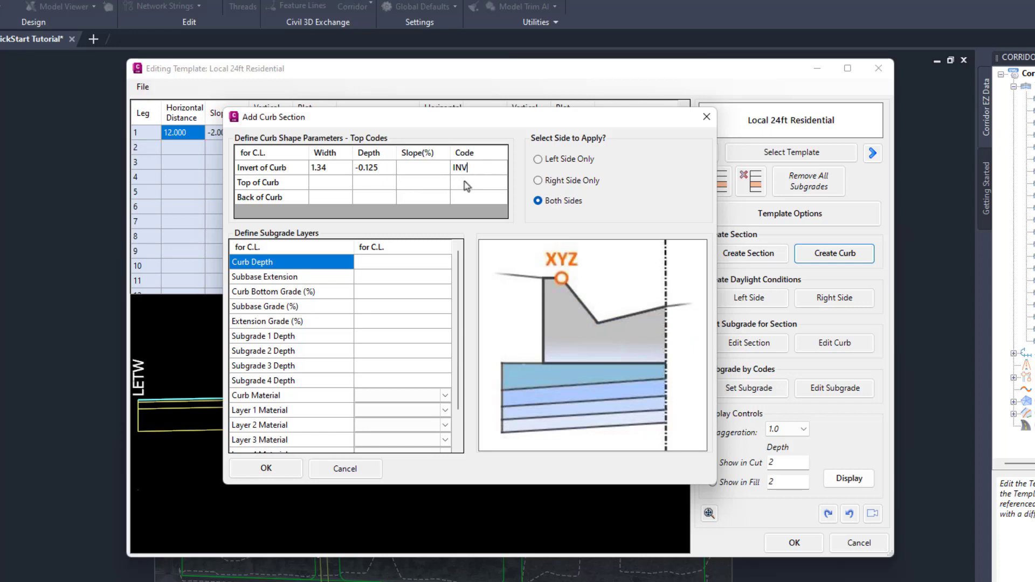
{"action": "mouse_move", "coordinate": [540, 205]}
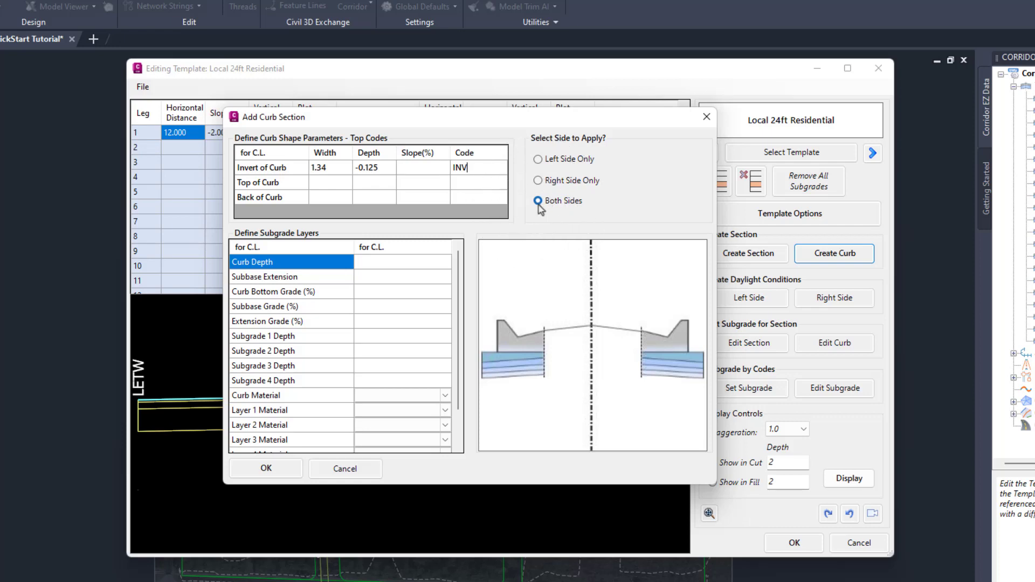
Step: Set the Top of Curb width to 0.16, its depth to 0.5 and its code to TC
{"action": "left_click", "coordinate": [339, 185]}
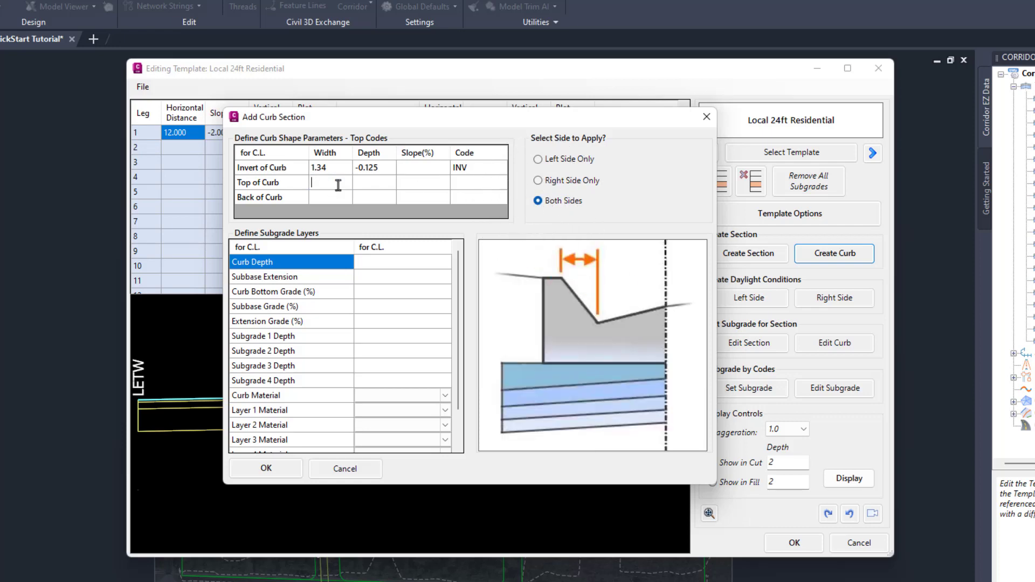
{"action": "type", "text": "0.16"}
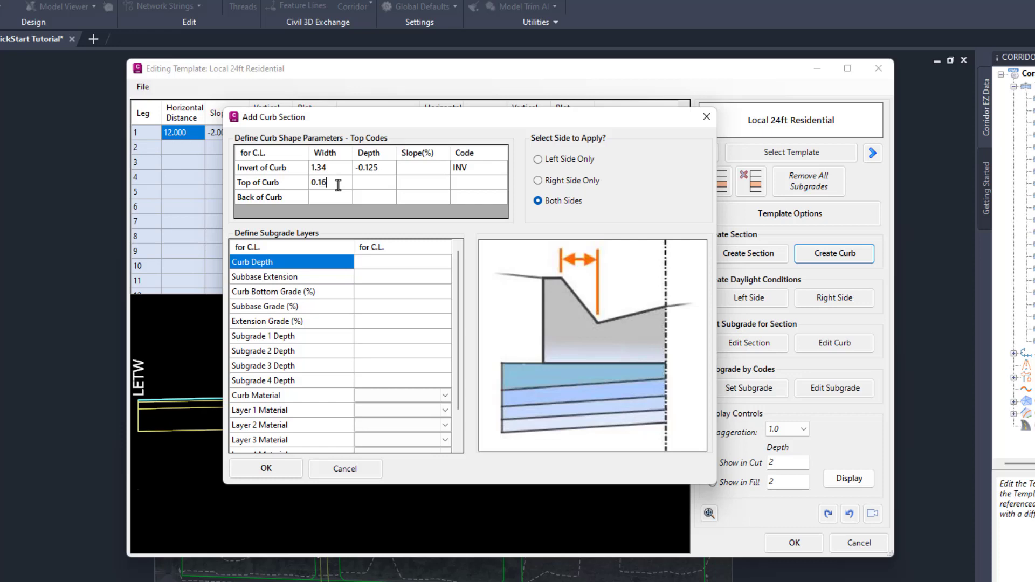
{"action": "left_click", "coordinate": [377, 189]}
{"action": "left_click", "coordinate": [374, 190]}
{"action": "type", "text": "0.5"}
{"action": "left_click", "coordinate": [470, 182]}
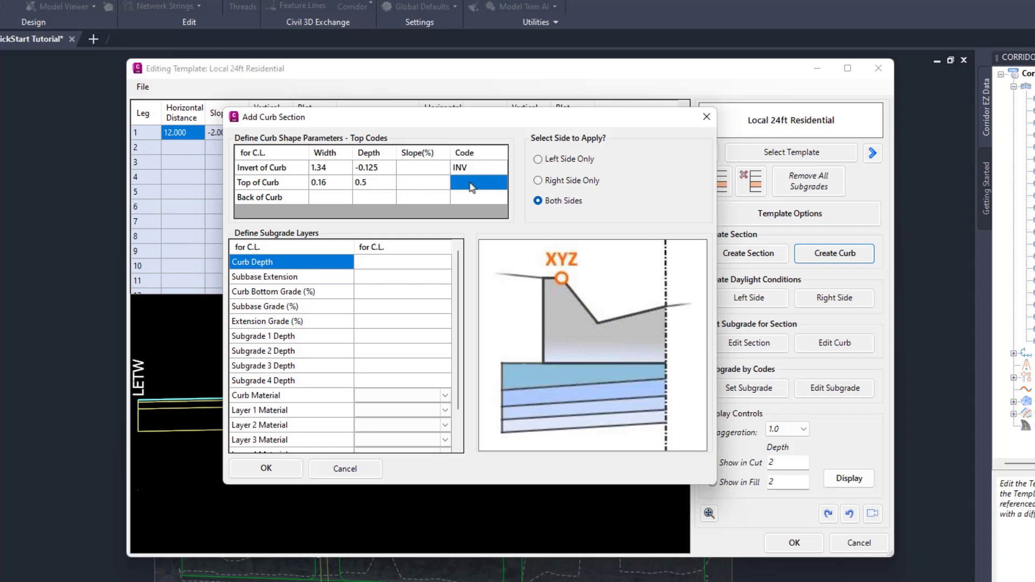
{"action": "left_click", "coordinate": [470, 183]}
{"action": "type", "text": "TC"}
Step: Set the Back of Curb width to 0.5, its depth to 0 and its code to BC
{"action": "left_click", "coordinate": [330, 199]}
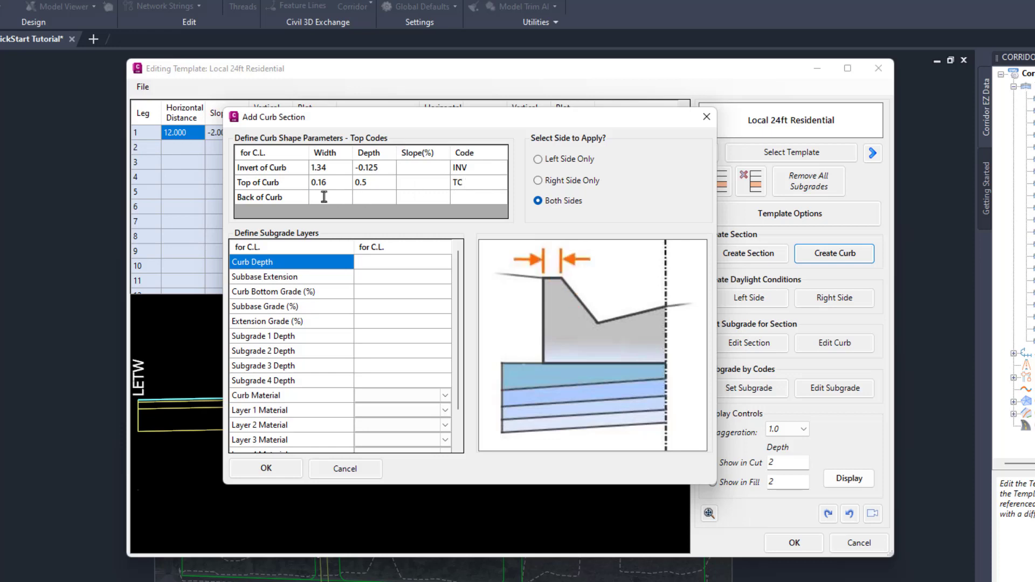
{"action": "type", "text": "0.5"}
{"action": "left_click", "coordinate": [360, 202]}
{"action": "double_click", "coordinate": [371, 199]}
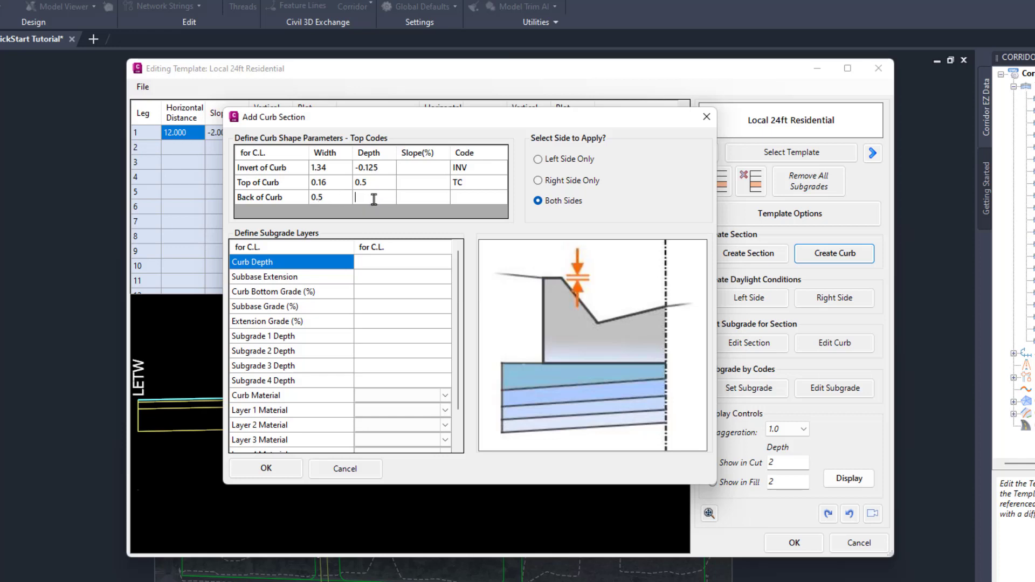
{"action": "type", "text": "0"}
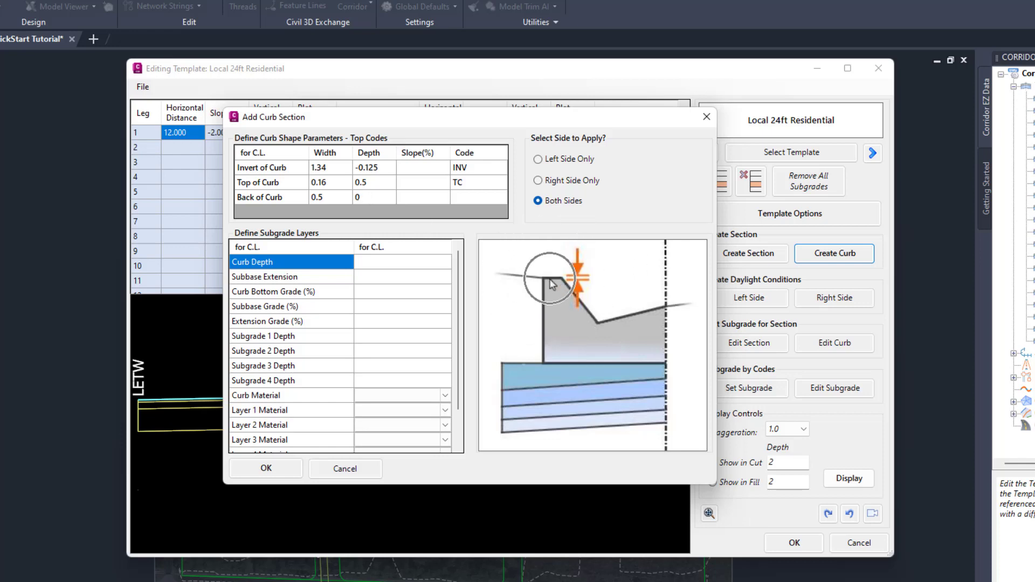
{"action": "left_click", "coordinate": [477, 199]}
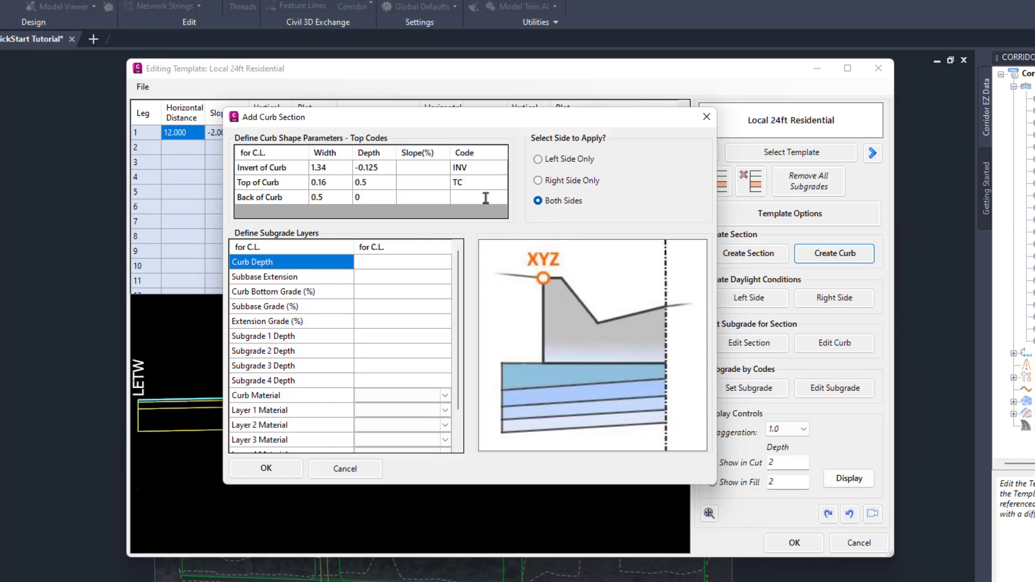
{"action": "type", "text": "BC"}
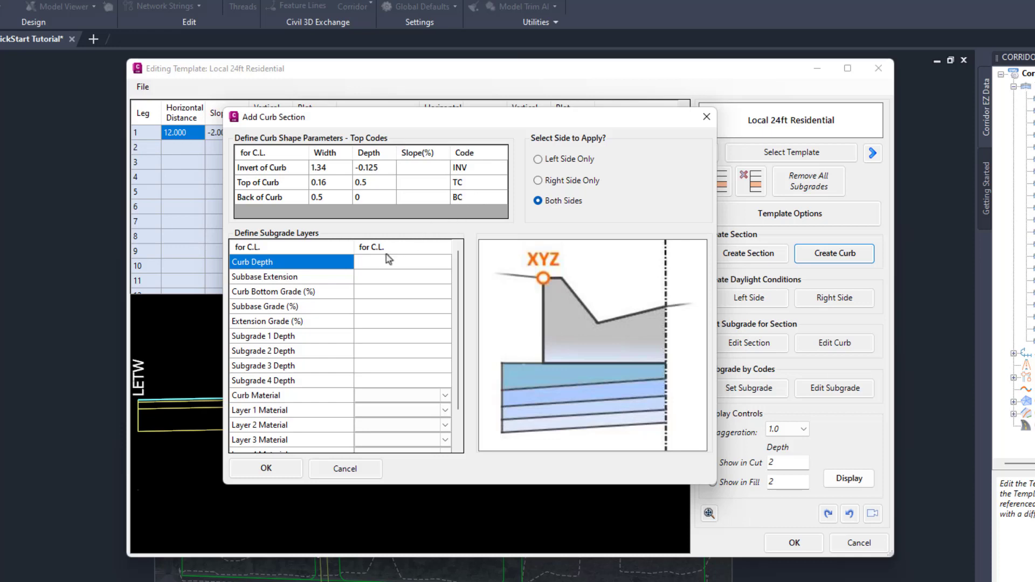
Step: Set the curb's subgrade values to a Curb Depth of 0.6 and a Subbase Extension of 0.5
{"action": "left_click", "coordinate": [374, 263]}
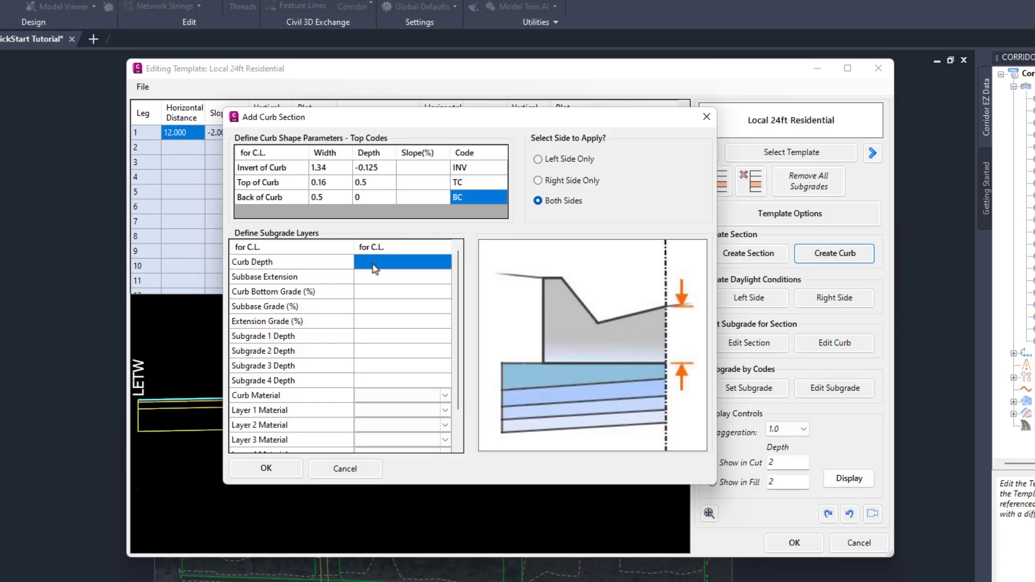
{"action": "left_click", "coordinate": [390, 264]}
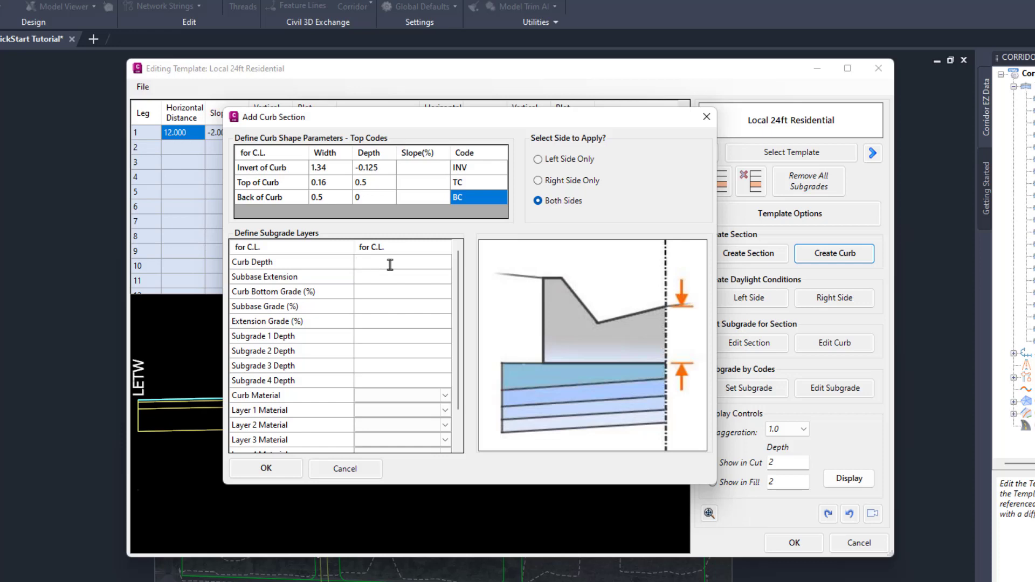
{"action": "type", "text": "0.6"}
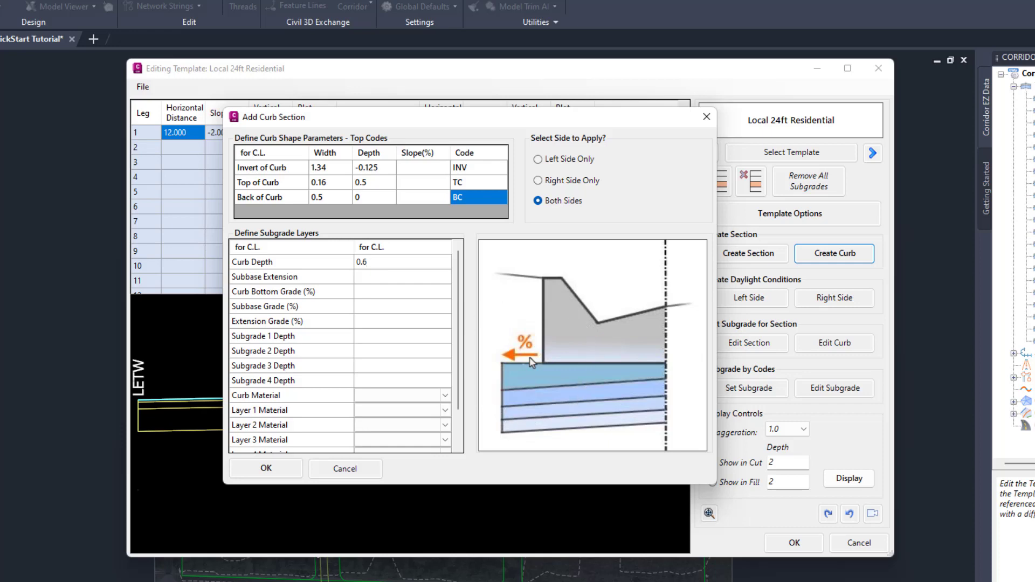
{"action": "left_click", "coordinate": [373, 278]}
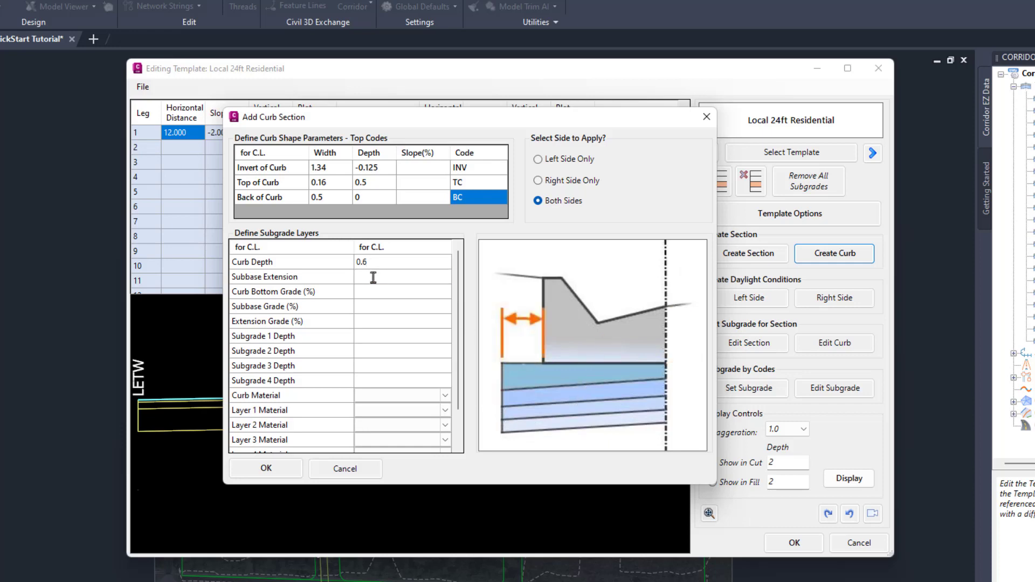
{"action": "type", "text": "0.5"}
Step: Assign AC BOTTOM LIFT as curb material and FCR Class 2 as Layer 1 material, and add the curbs to the template
{"action": "left_click", "coordinate": [445, 400]}
{"action": "left_click", "coordinate": [445, 398]}
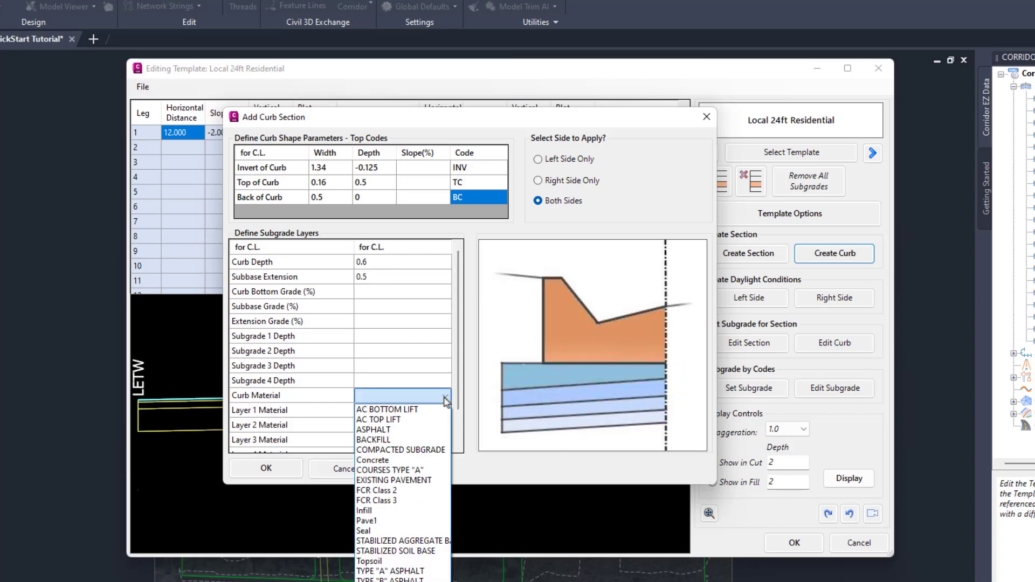
{"action": "left_click", "coordinate": [397, 412]}
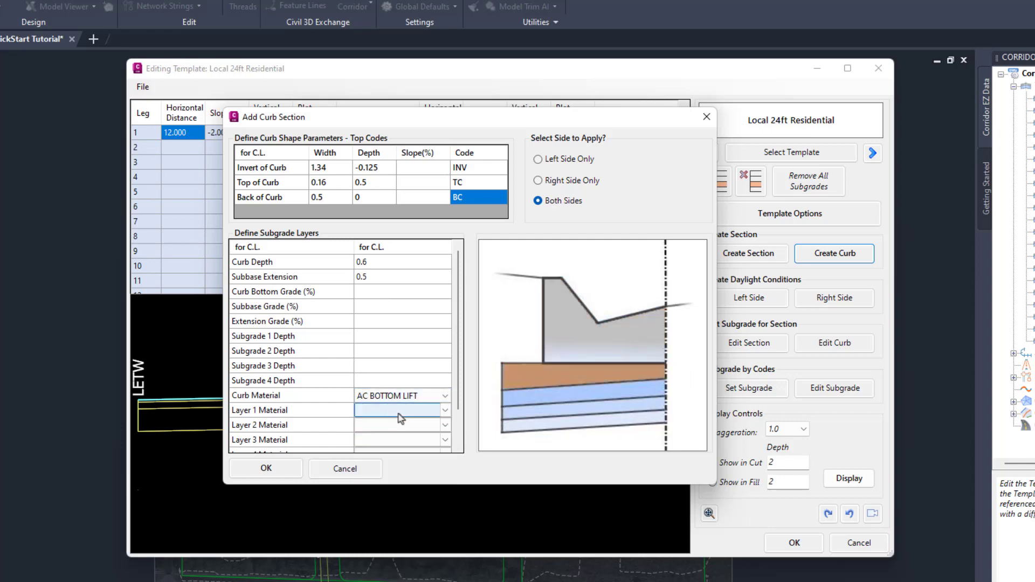
{"action": "left_click", "coordinate": [445, 411]}
{"action": "left_click", "coordinate": [399, 506]}
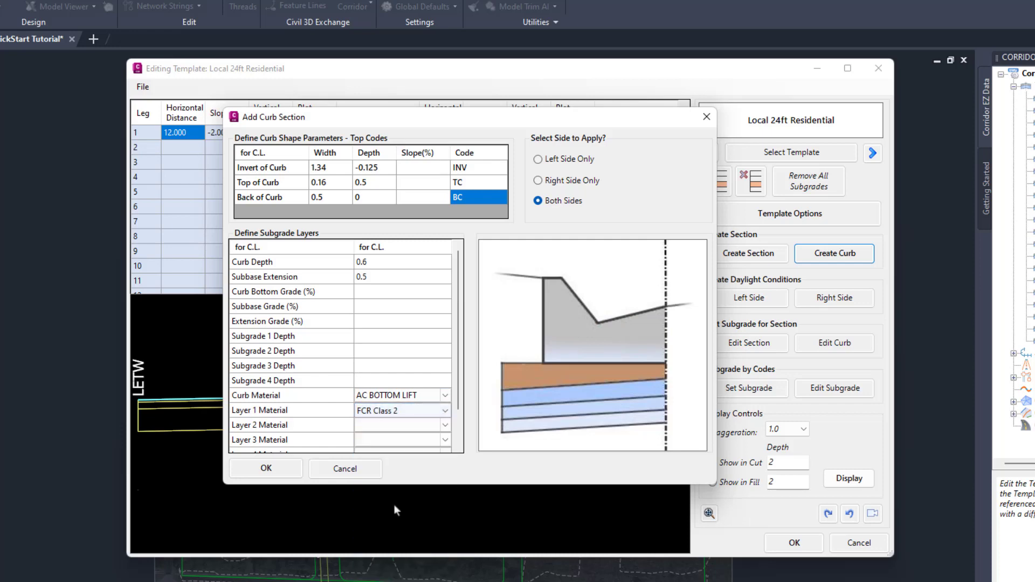
{"action": "left_click", "coordinate": [283, 472]}
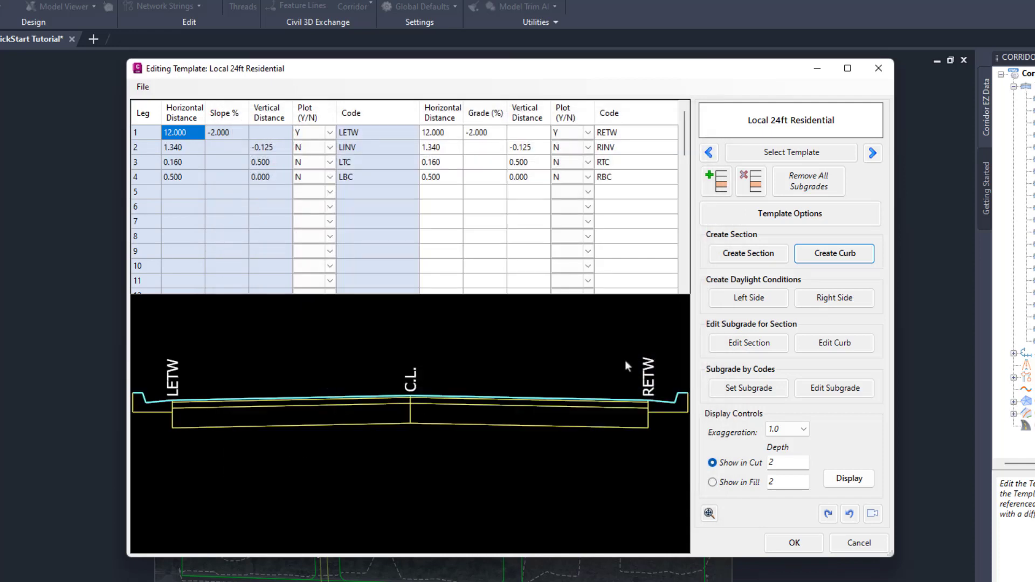
Step: Edit the subgrade of the curb between RETW and RBC, setting Layer 1 Thickness to 0.8 and applying the edit to both sides
{"action": "right_click", "coordinate": [662, 410]}
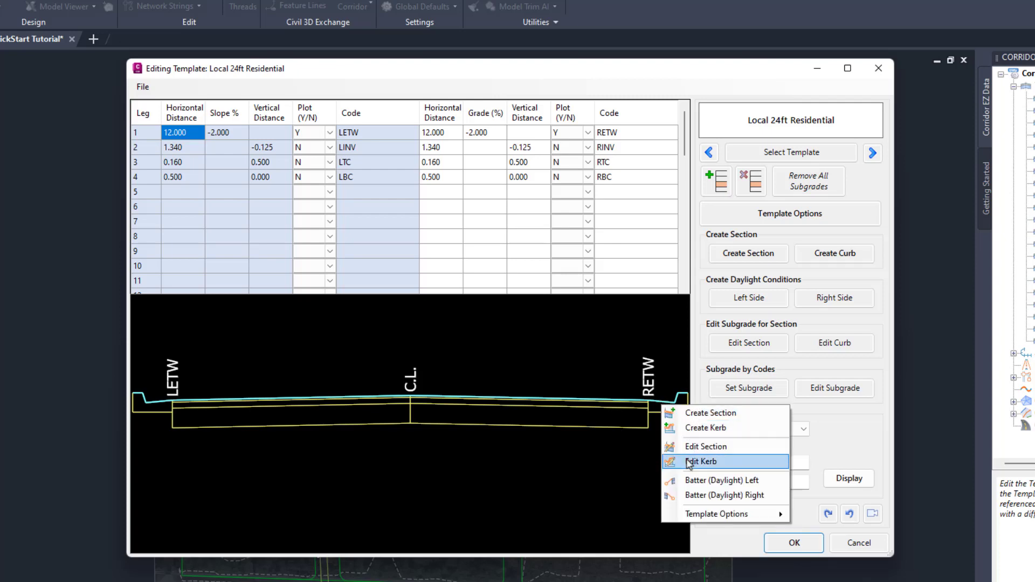
{"action": "left_click", "coordinate": [815, 348]}
{"action": "left_click", "coordinate": [520, 338]}
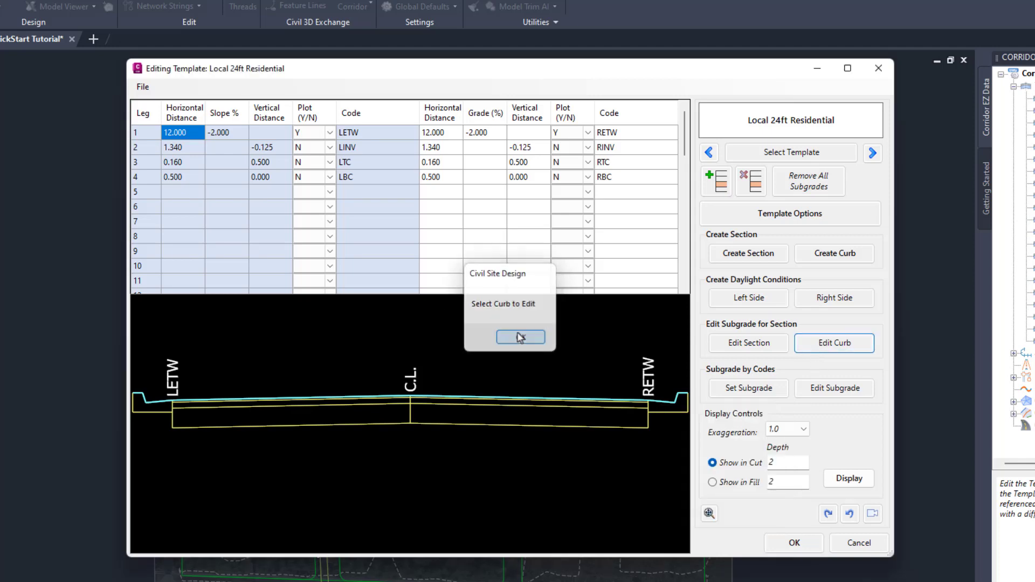
{"action": "left_click", "coordinate": [672, 412]}
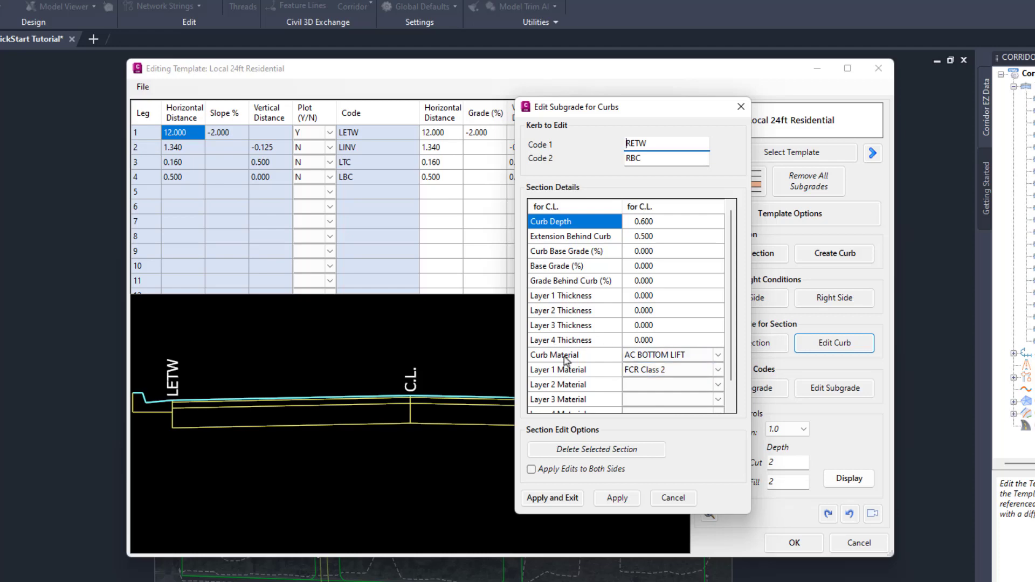
{"action": "left_click", "coordinate": [661, 298]}
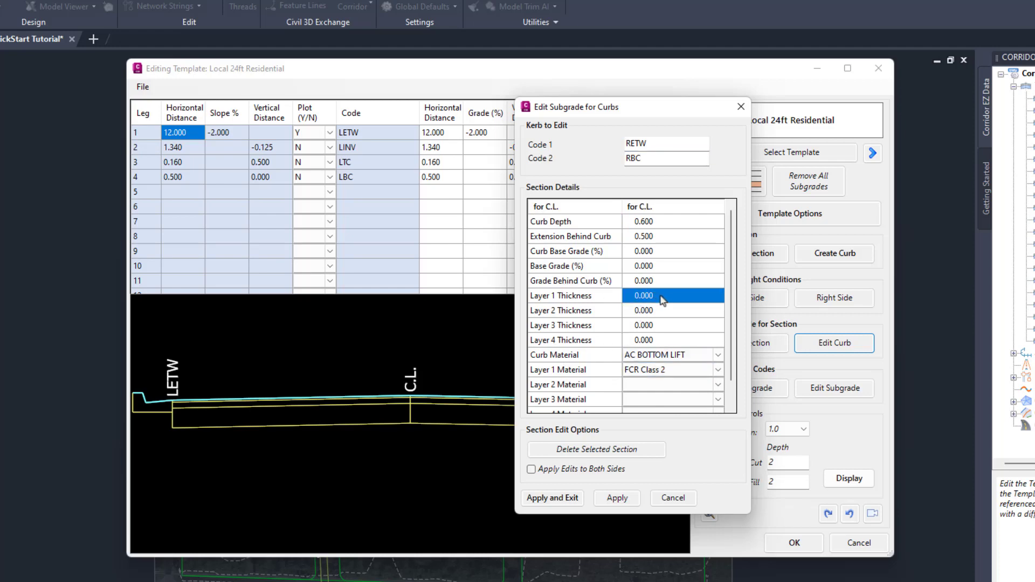
{"action": "left_click", "coordinate": [662, 297]}
{"action": "type", "text": "0.8"}
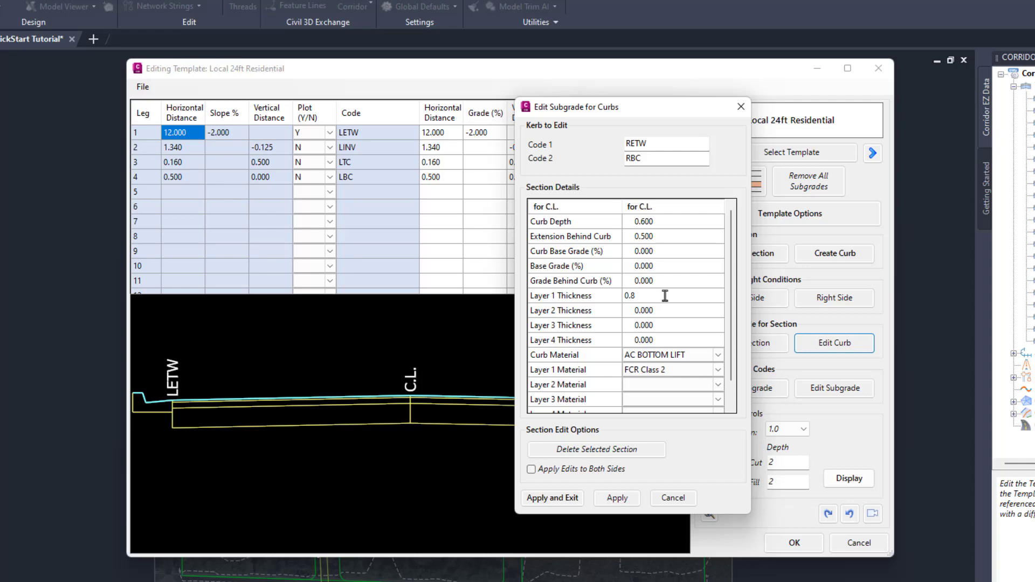
{"action": "left_click", "coordinate": [531, 469]}
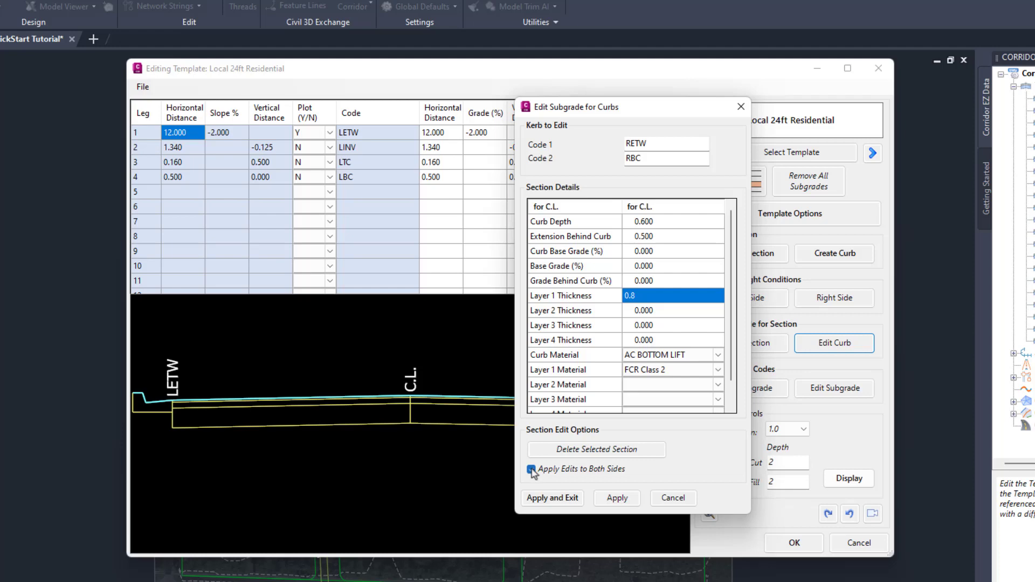
{"action": "left_click", "coordinate": [534, 505]}
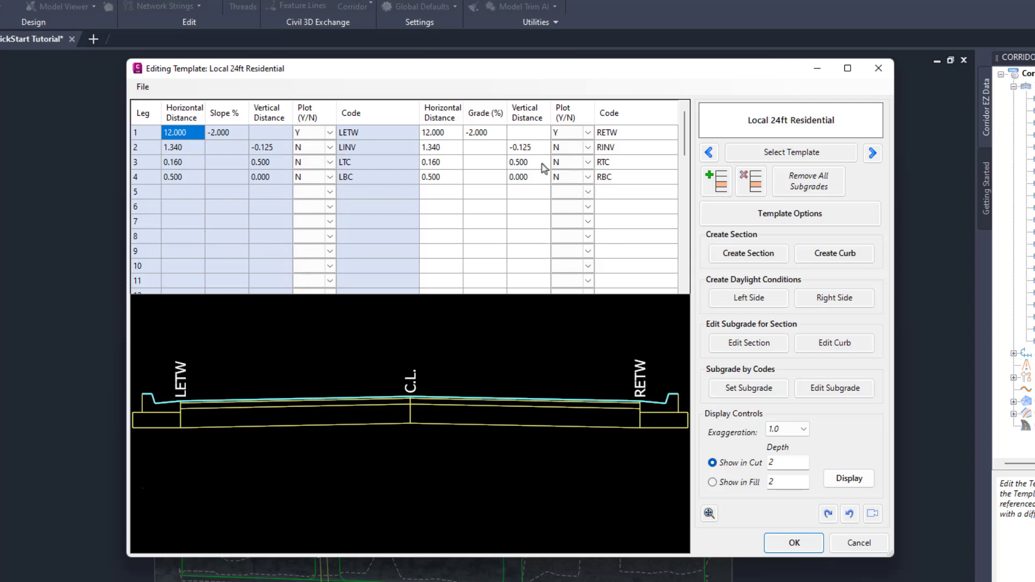
Step: Enable plotting for the LBC and RBC codes in leg 4
{"action": "left_click", "coordinate": [576, 177]}
{"action": "left_click", "coordinate": [331, 181]}
{"action": "left_click", "coordinate": [329, 178]}
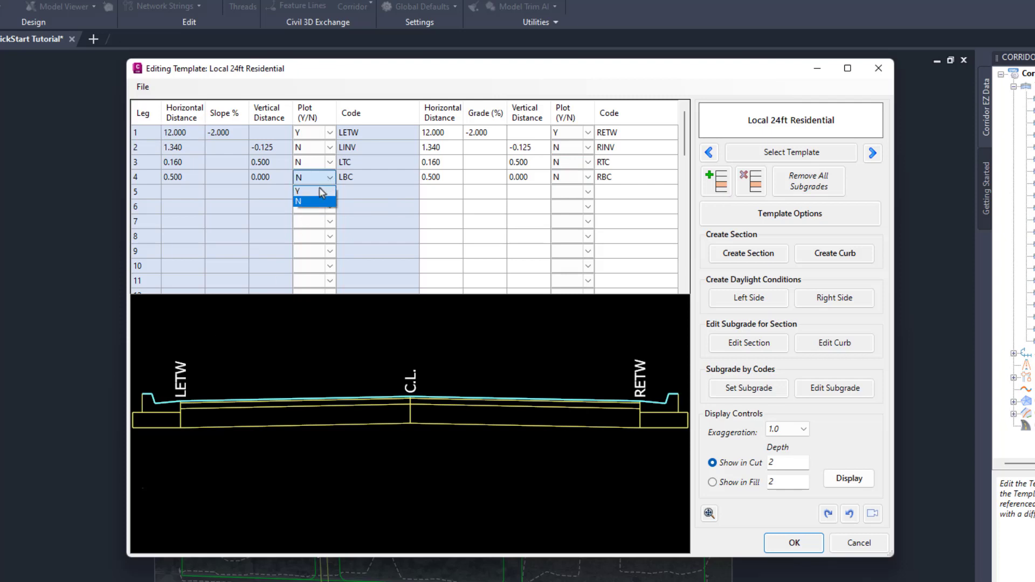
{"action": "left_click", "coordinate": [310, 192]}
{"action": "left_click", "coordinate": [567, 179]}
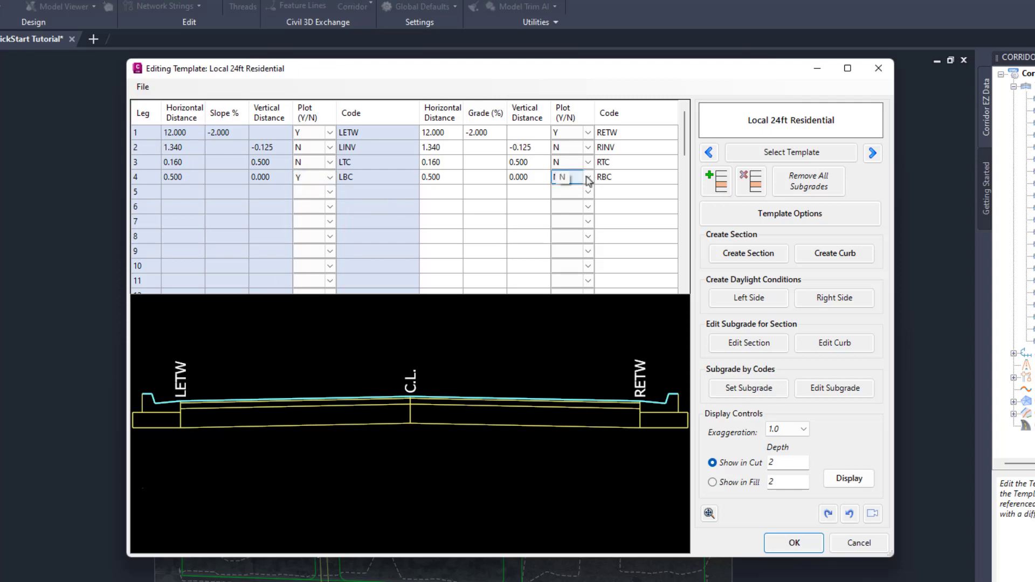
{"action": "left_click", "coordinate": [587, 178]}
{"action": "left_click", "coordinate": [569, 191]}
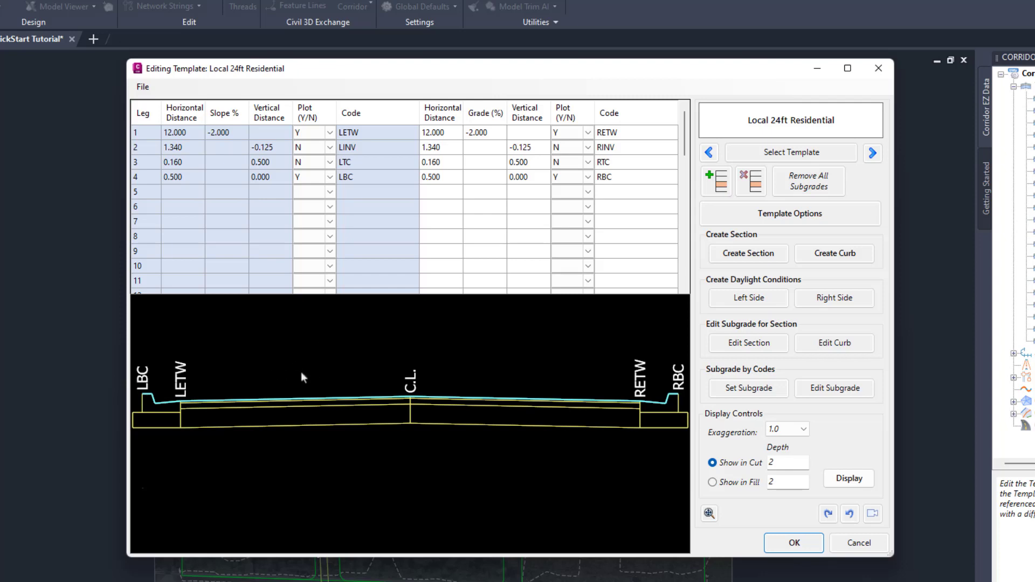
Step: Add leg 5 beyond LBC with a horizontal distance of 5 and a slope of 2%
{"action": "middle_click_drag", "start_coordinate": [286, 374], "coordinate": [371, 385]}
{"action": "scroll", "coordinate": [338, 388], "scroll_direction": "down", "scroll_amount": 1}
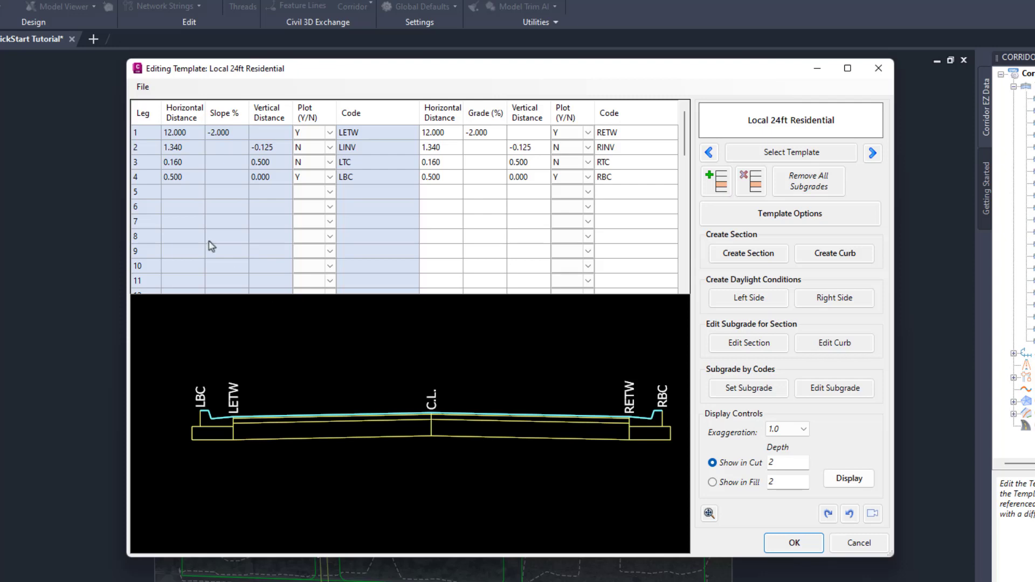
{"action": "left_click", "coordinate": [174, 194]}
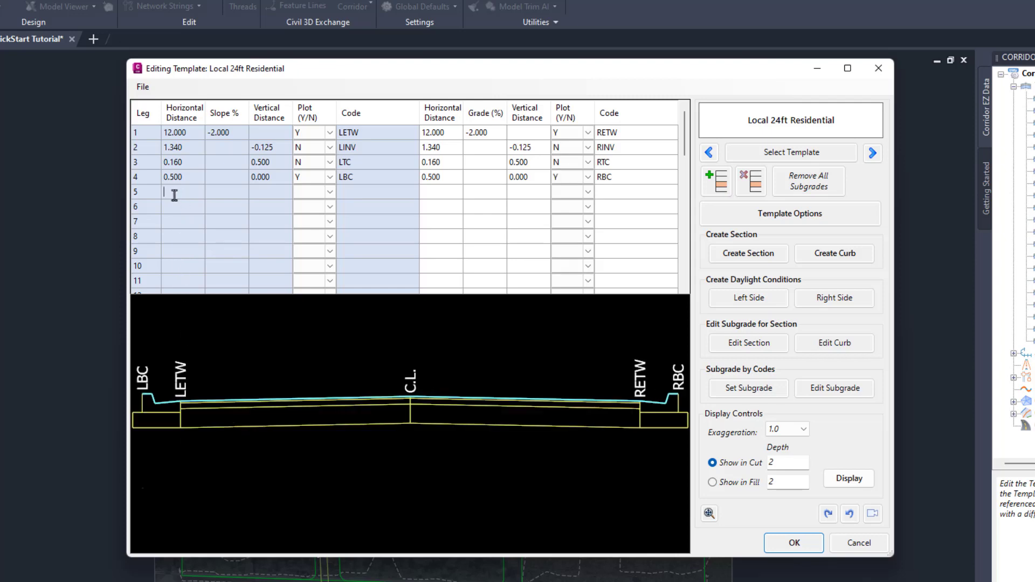
{"action": "type", "text": "5"}
{"action": "left_click", "coordinate": [221, 193]}
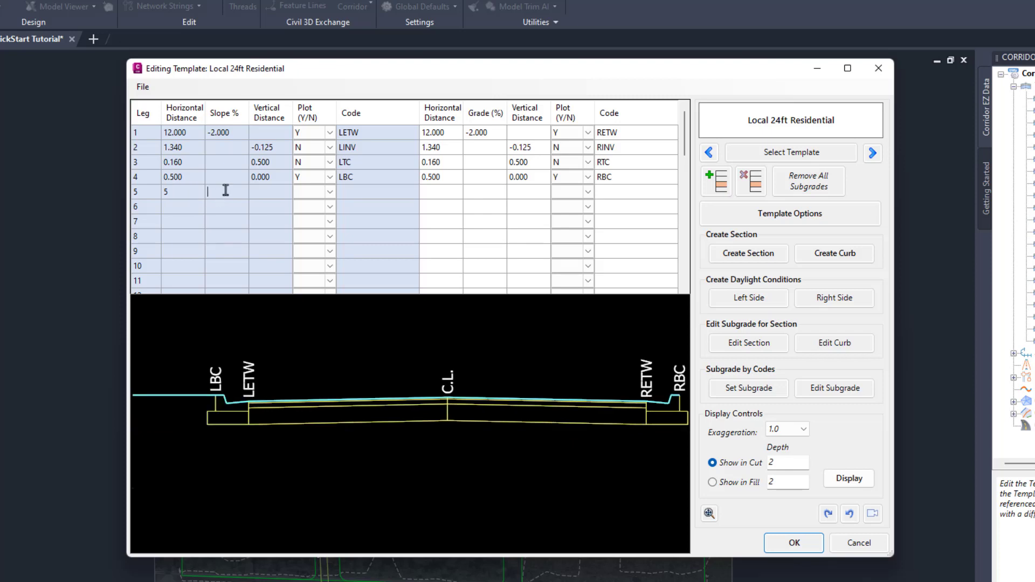
{"action": "type", "text": "2"}
Step: Enable plotting for the new left leg 5 and give it the code LSWI
{"action": "left_click", "coordinate": [304, 192]}
{"action": "left_click", "coordinate": [329, 193]}
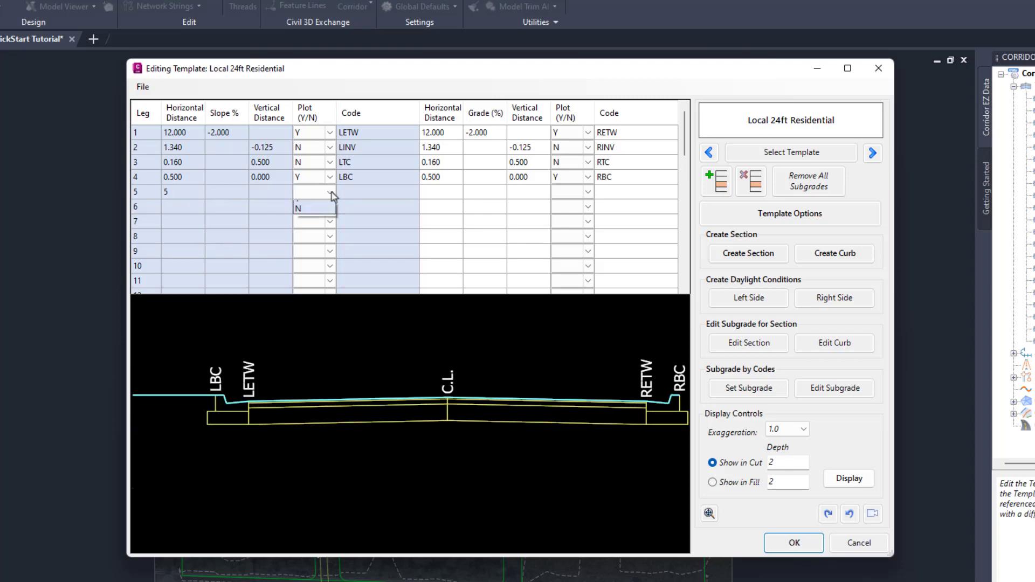
{"action": "left_click", "coordinate": [325, 207]}
{"action": "left_click", "coordinate": [356, 192]}
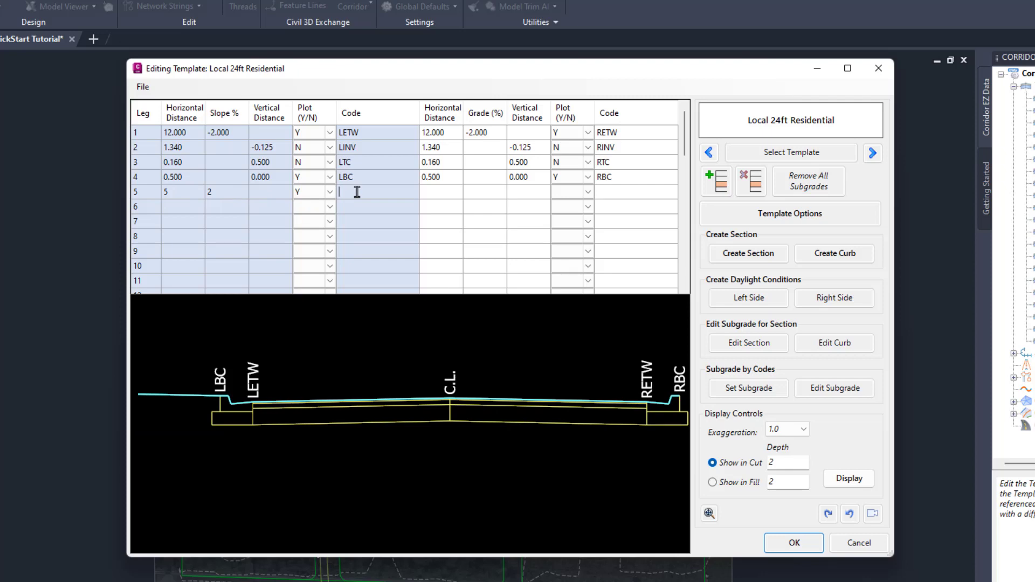
{"action": "type", "text": "LSWI"}
{"action": "left_click", "coordinate": [136, 393]}
{"action": "key", "text": "Return"}
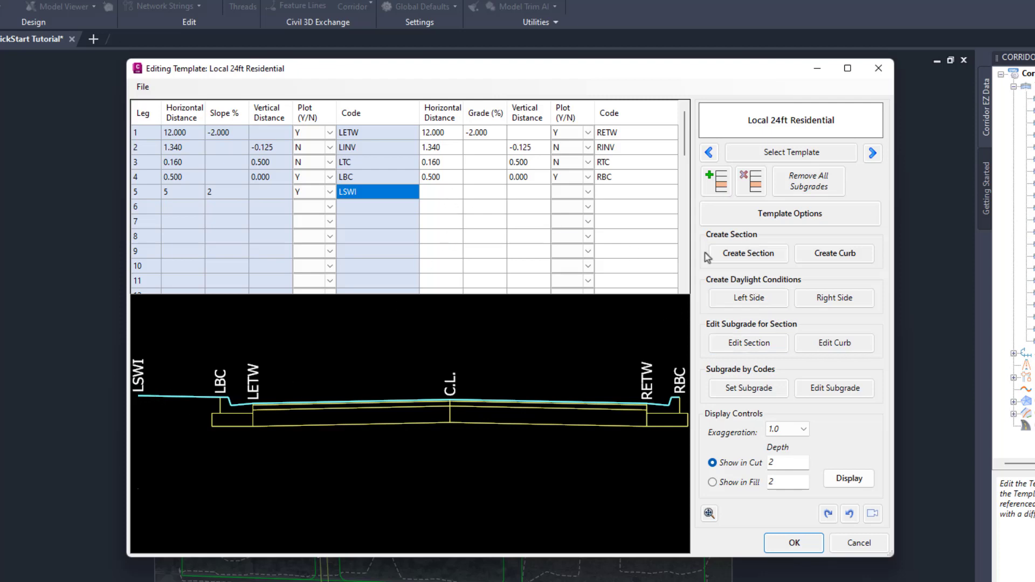
Step: Copy the left side of the template to the right side
{"action": "right_click", "coordinate": [404, 329]}
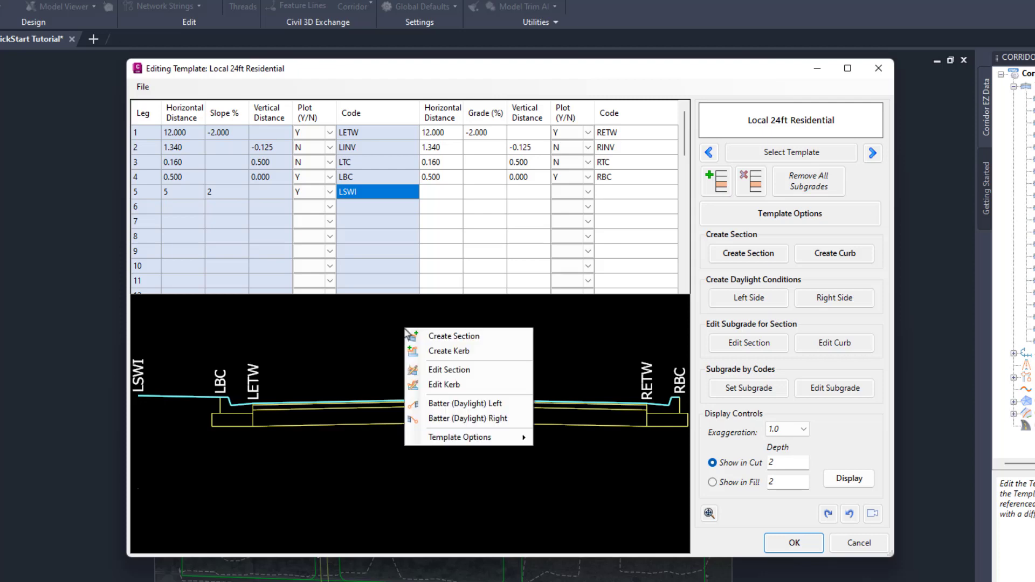
{"action": "mouse_move", "coordinate": [490, 439]}
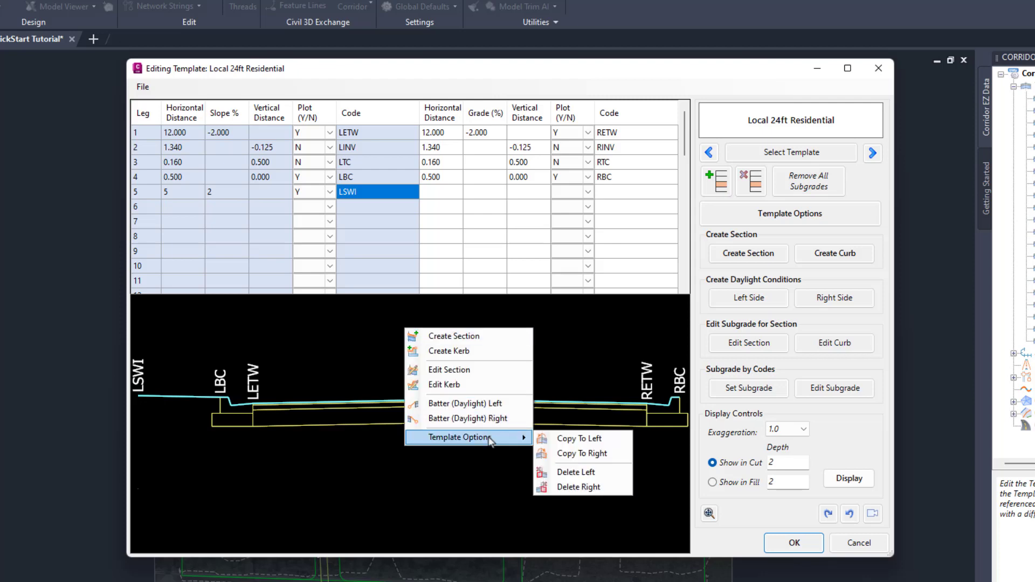
{"action": "left_click", "coordinate": [594, 459]}
{"action": "left_click", "coordinate": [556, 348]}
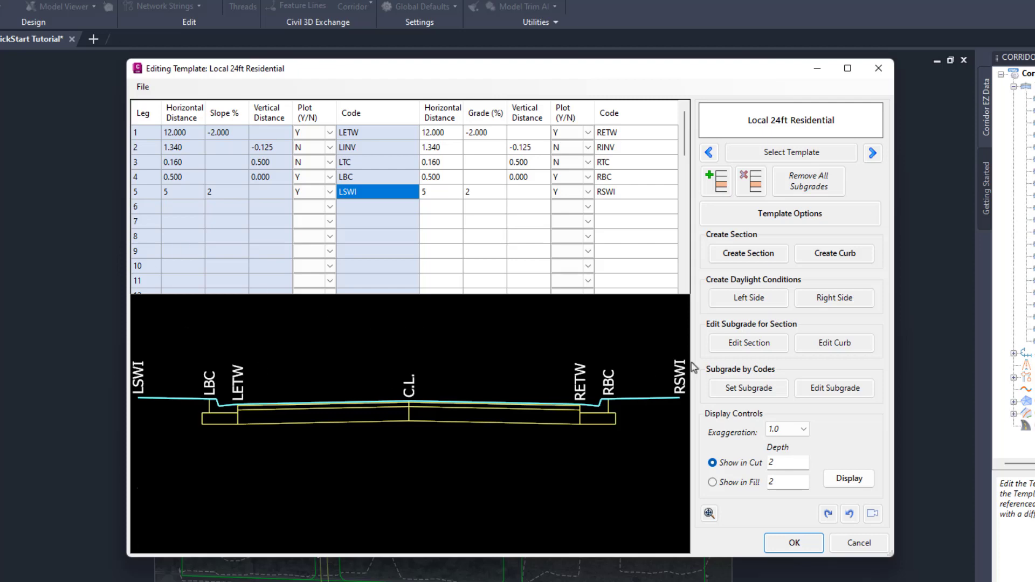
Step: Start a new template section with code SWO, a section width of 5 and an applied grade of 1%
{"action": "left_click", "coordinate": [745, 260]}
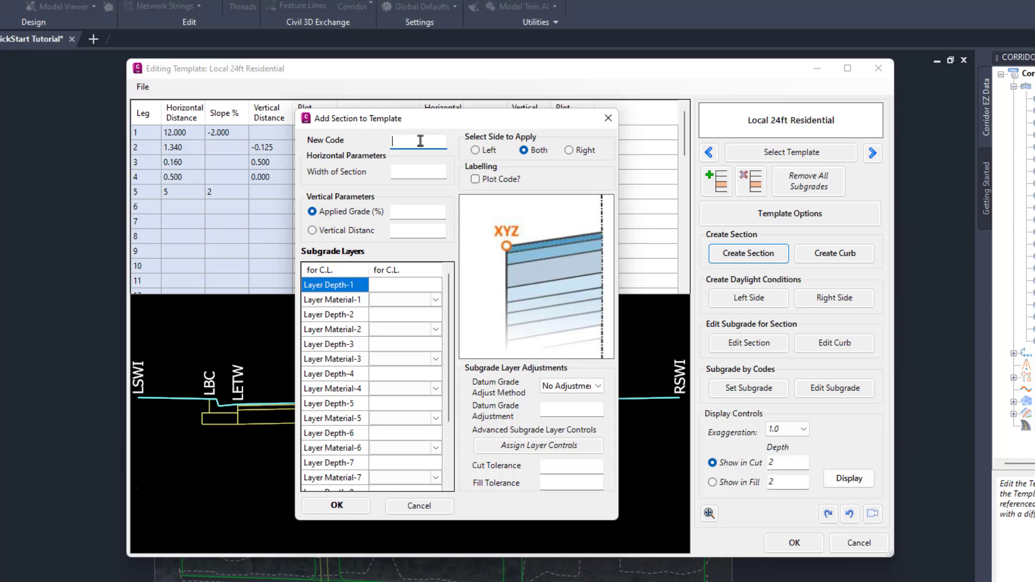
{"action": "type", "text": "SWO"}
{"action": "left_click", "coordinate": [423, 170]}
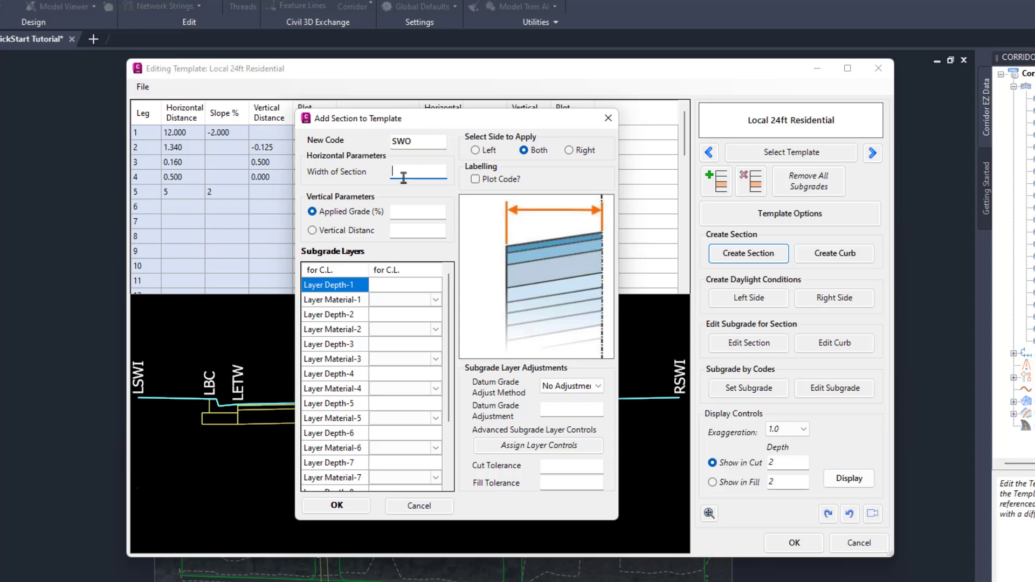
{"action": "type", "text": "5"}
{"action": "left_click", "coordinate": [406, 212]}
{"action": "type", "text": "1"}
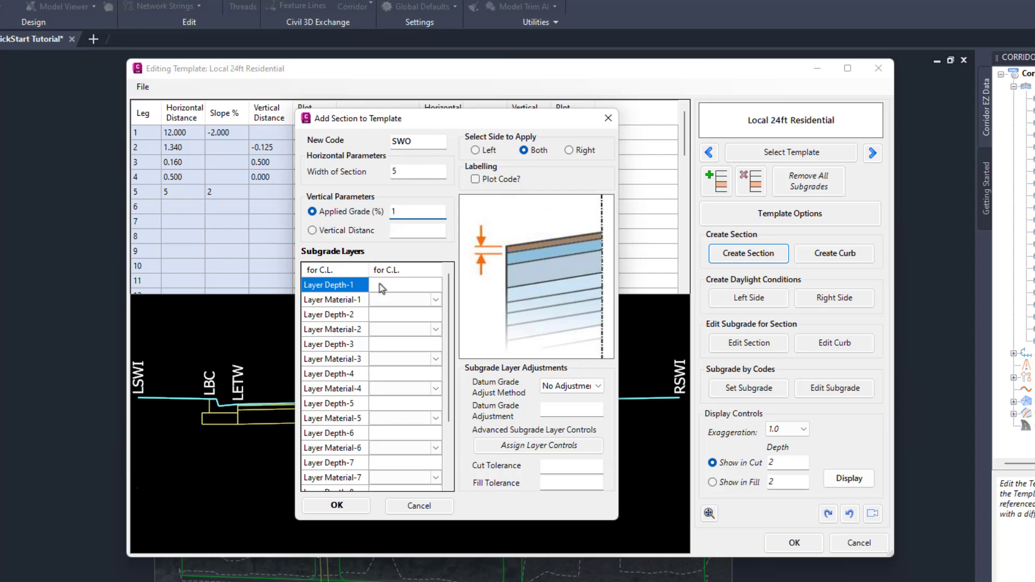
Step: Give the SWO section's first subgrade layer a depth of 0.3 and the Concrete material
{"action": "left_click", "coordinate": [403, 285]}
{"action": "type", "text": "0.3"}
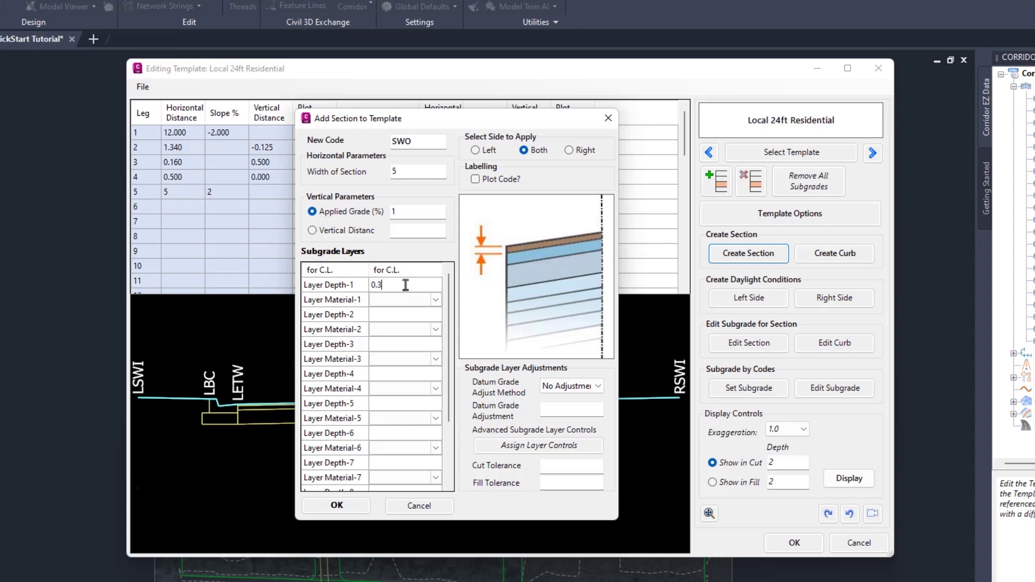
{"action": "left_click", "coordinate": [435, 301]}
{"action": "left_click", "coordinate": [436, 301]}
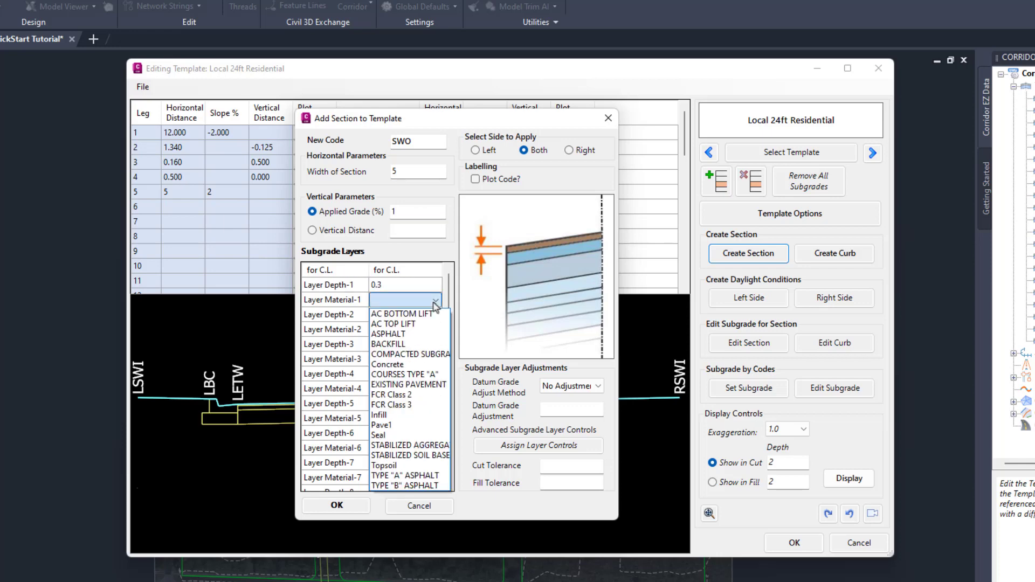
{"action": "left_click", "coordinate": [404, 365]}
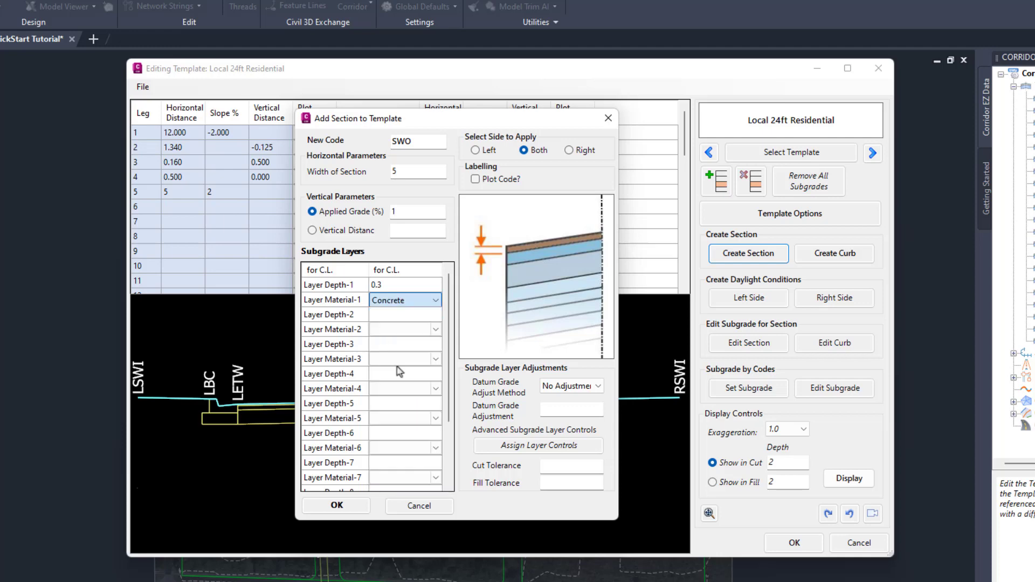
Step: Apply the SWO section to both sides with its code plotted, and add it to the template
{"action": "left_click", "coordinate": [523, 150]}
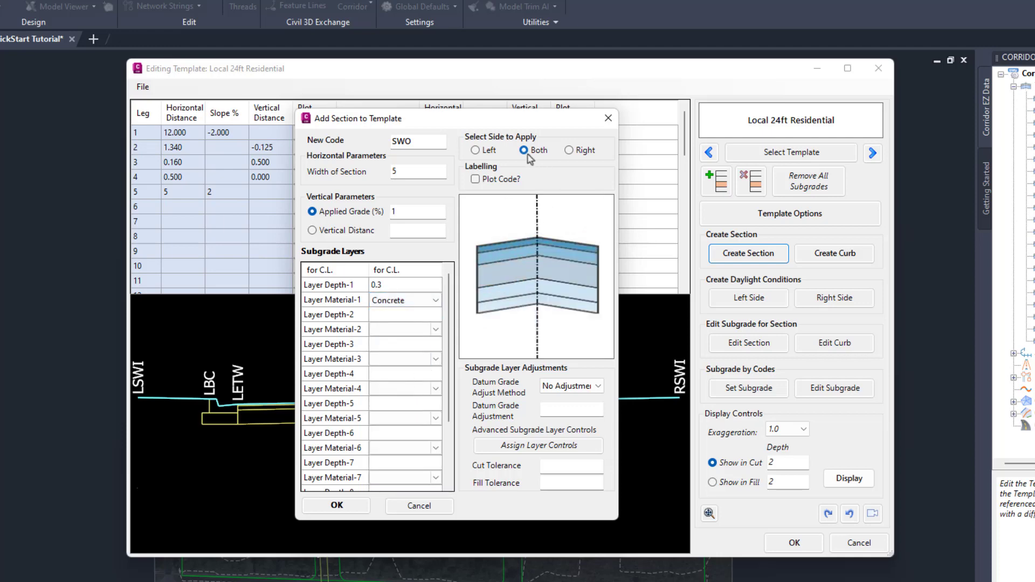
{"action": "mouse_move", "coordinate": [473, 182]}
{"action": "key", "text": "ctrl"}
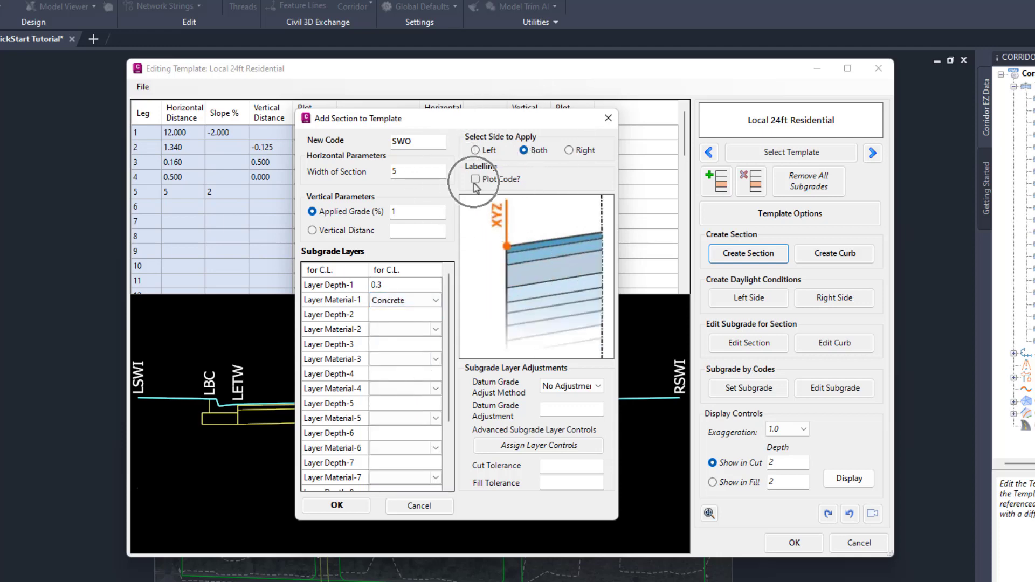
{"action": "left_click", "coordinate": [475, 180]}
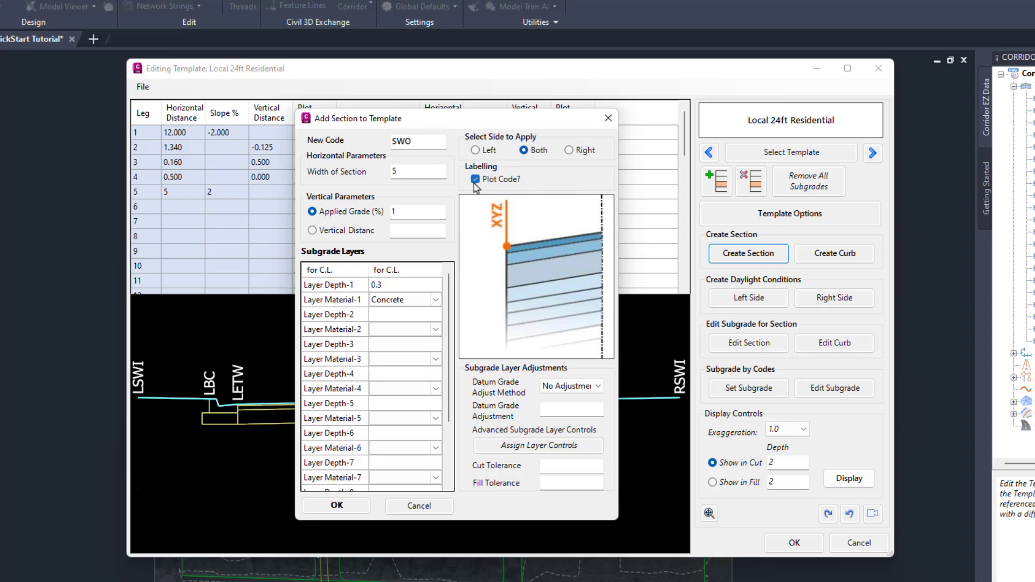
{"action": "left_click", "coordinate": [336, 506]}
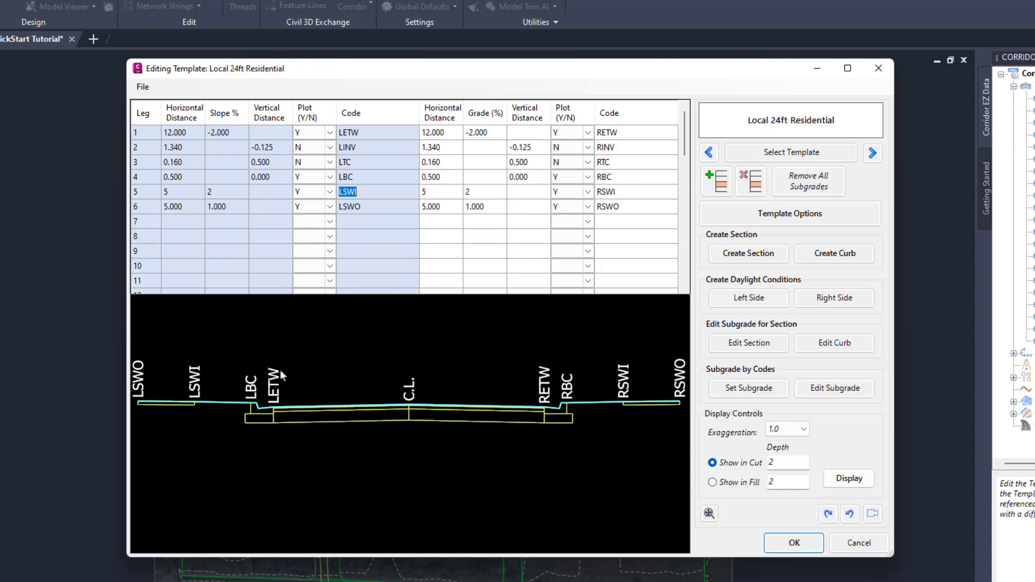
{"action": "right_click", "coordinate": [160, 393]}
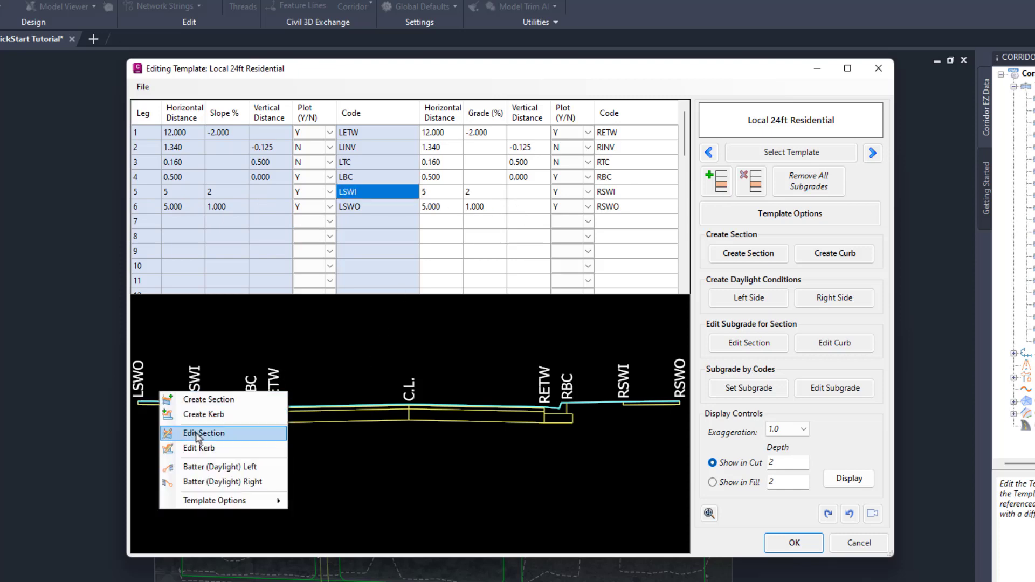
{"action": "left_click", "coordinate": [493, 68]}
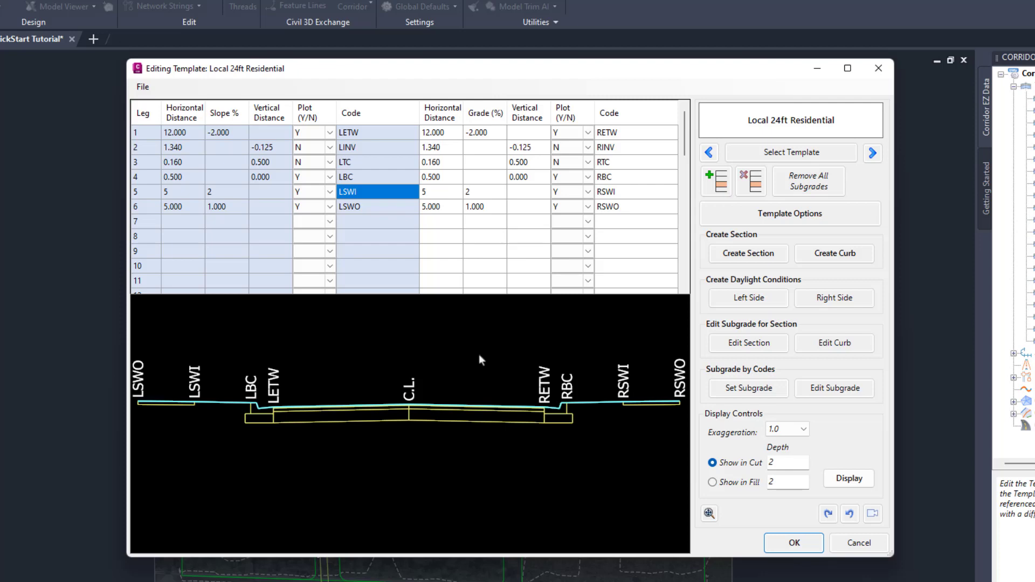
Step: Create slope daylights on the template's left side with cut slope 4 and fill slope 4
{"action": "left_click", "coordinate": [771, 303]}
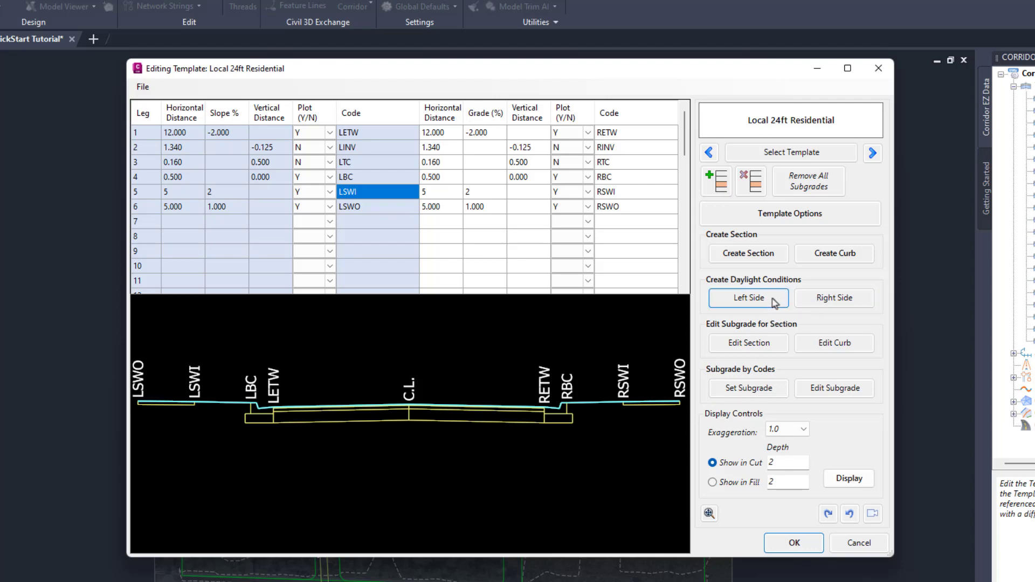
{"action": "left_click", "coordinate": [775, 302]}
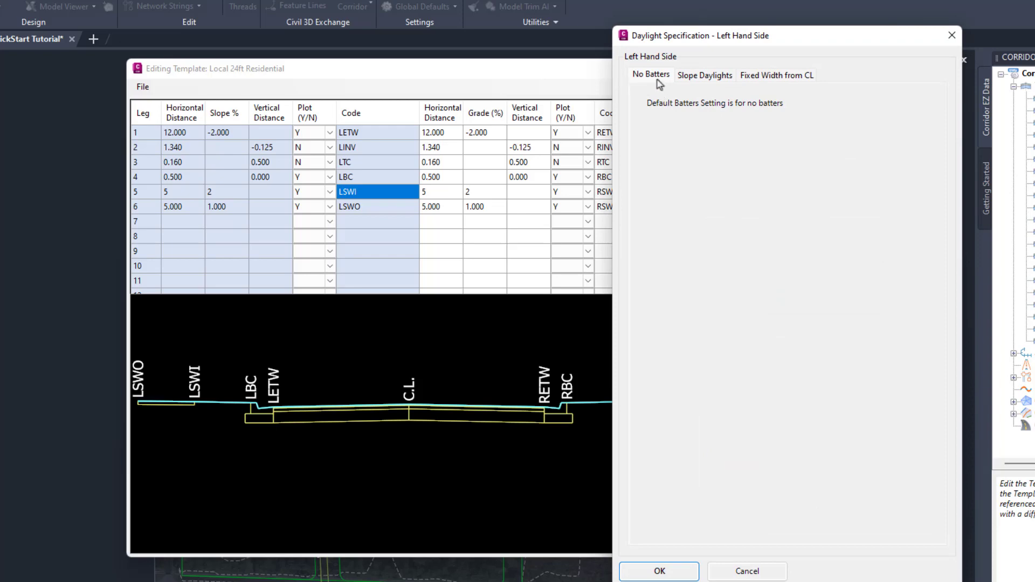
{"action": "left_click", "coordinate": [693, 81]}
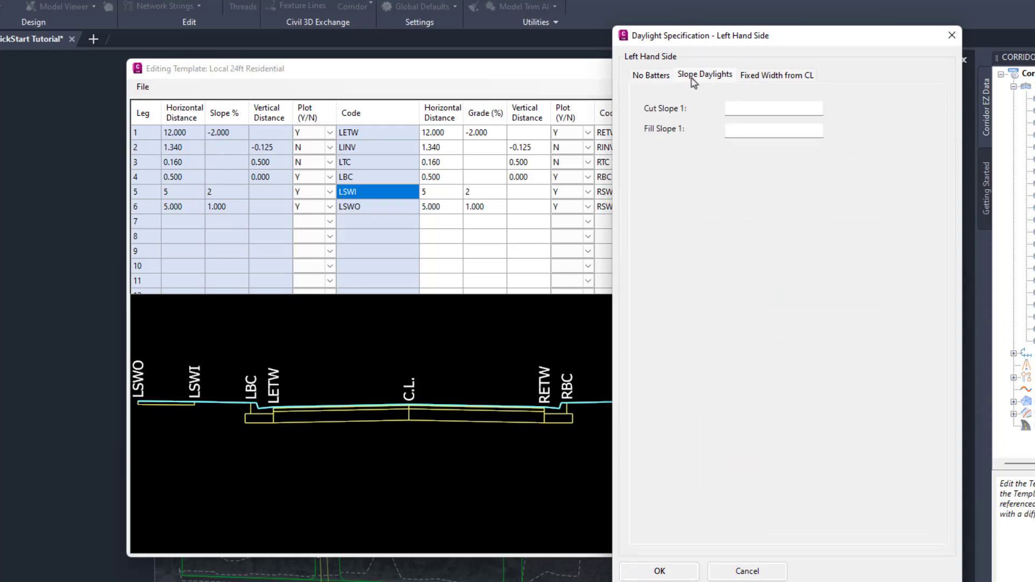
{"action": "left_click", "coordinate": [736, 108]}
{"action": "type", "text": "4"}
{"action": "left_click", "coordinate": [738, 129]}
{"action": "type", "text": "4"}
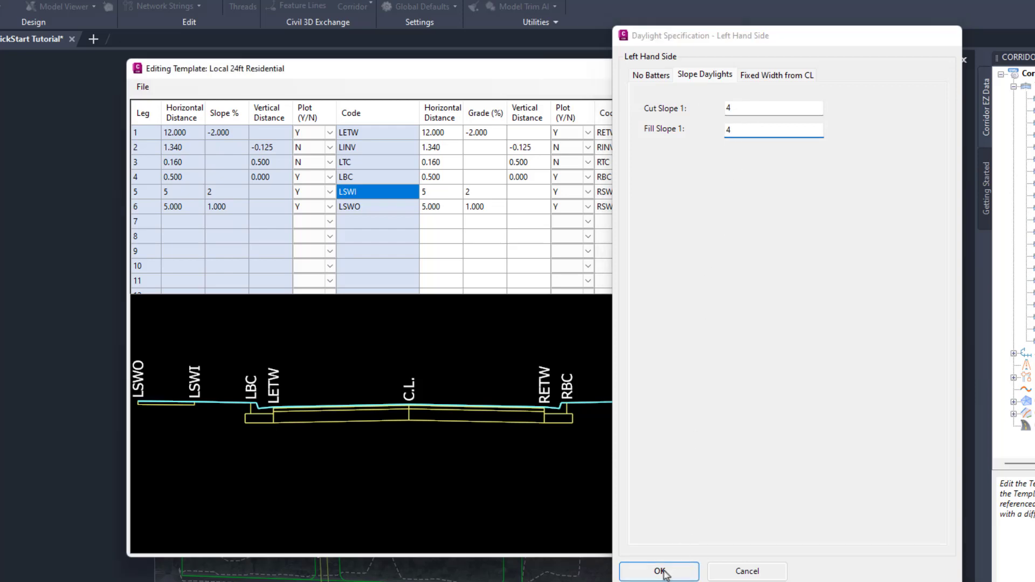
{"action": "left_click", "coordinate": [663, 571]}
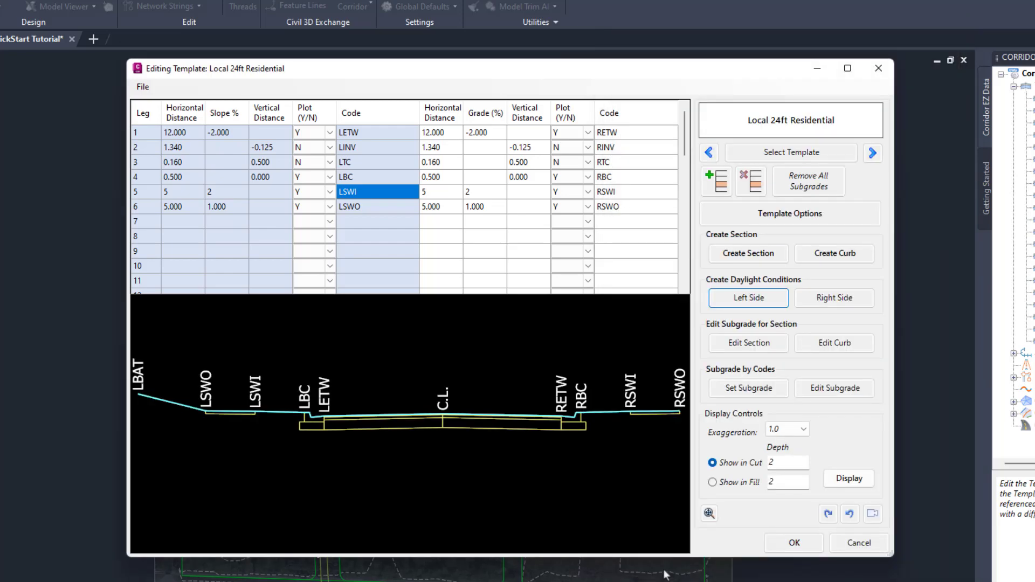
Step: Create slope daylights on the template's right side with cut slope 4 and fill slope 4
{"action": "right_click", "coordinate": [457, 334]}
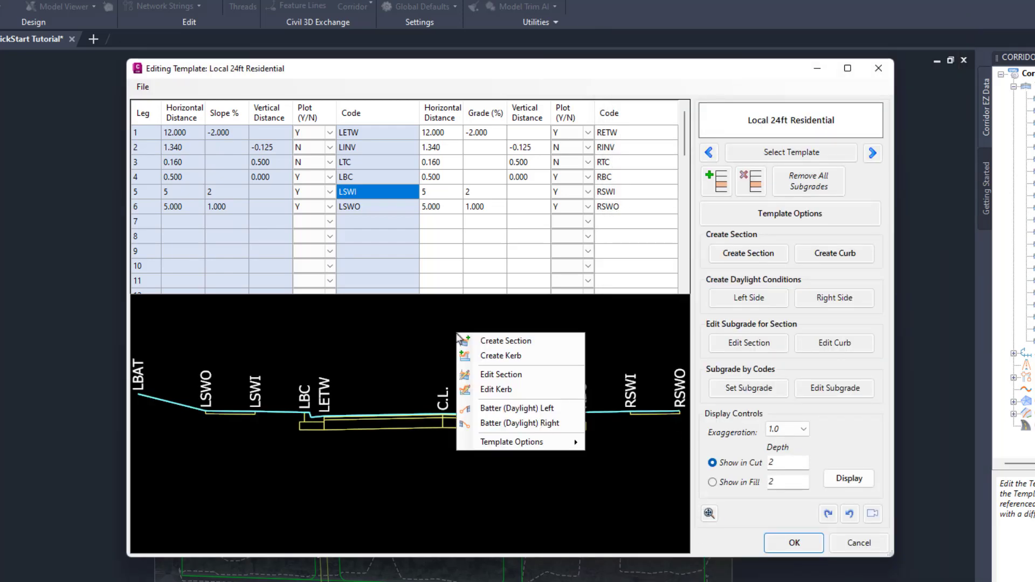
{"action": "left_click", "coordinate": [521, 423]}
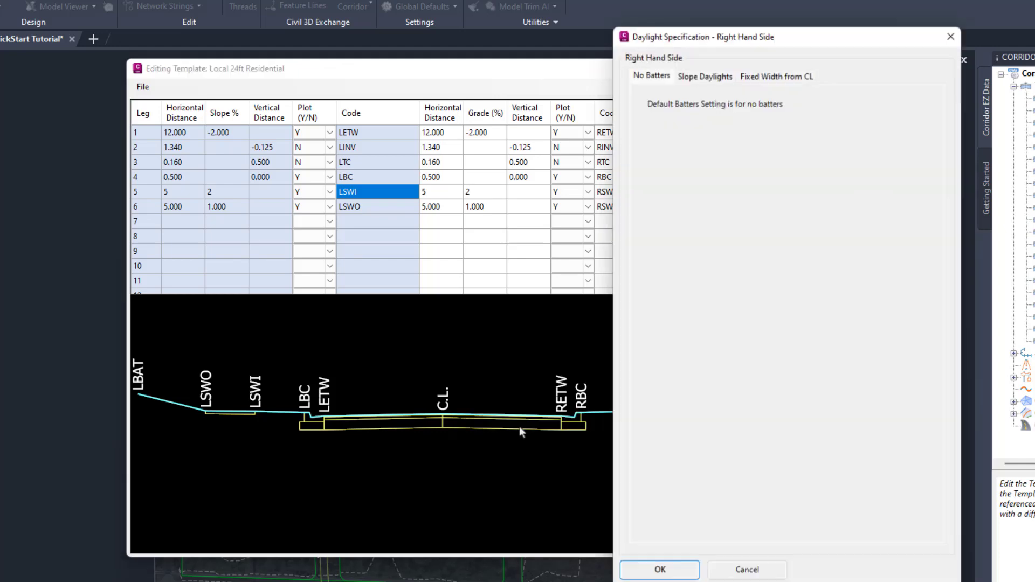
{"action": "left_click", "coordinate": [699, 77]}
{"action": "left_click", "coordinate": [734, 107]}
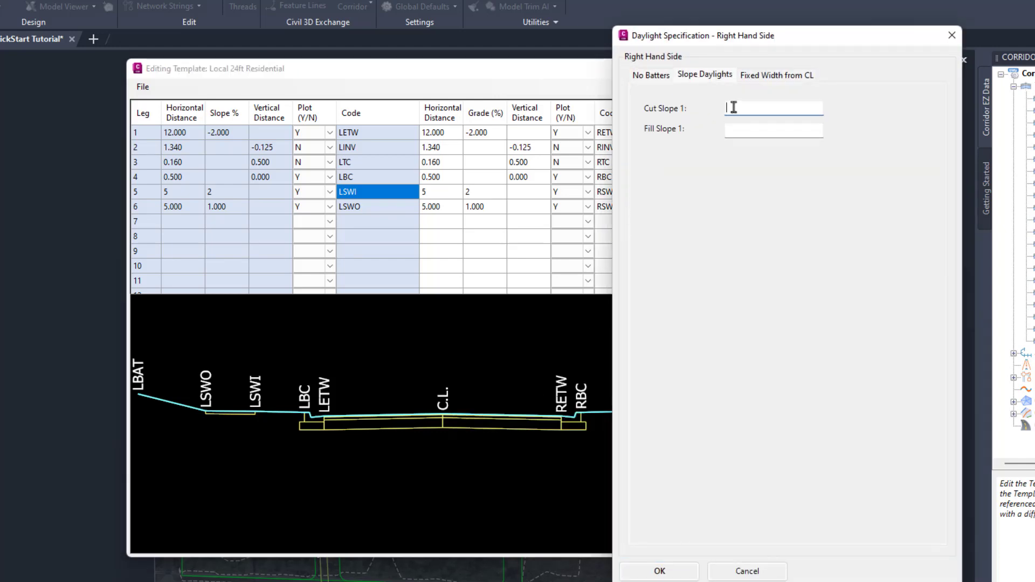
{"action": "type", "text": "4"}
{"action": "left_click", "coordinate": [735, 129]}
{"action": "type", "text": "4"}
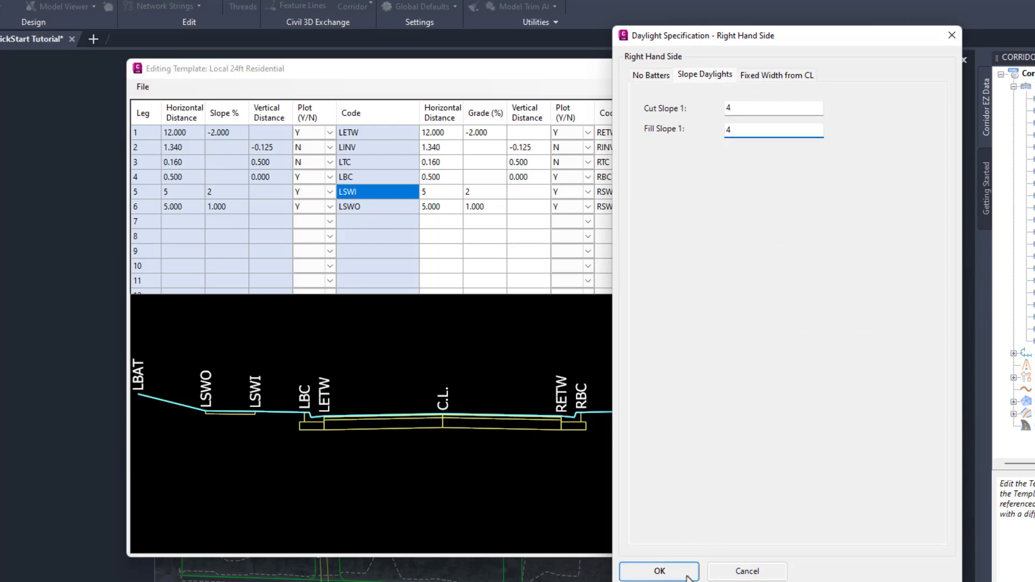
{"action": "left_click", "coordinate": [659, 570]}
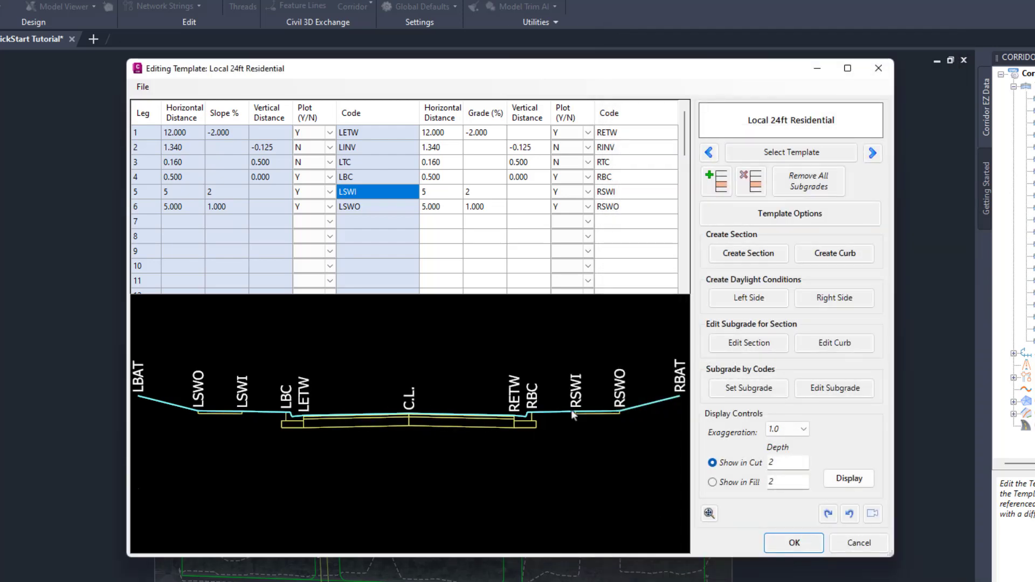